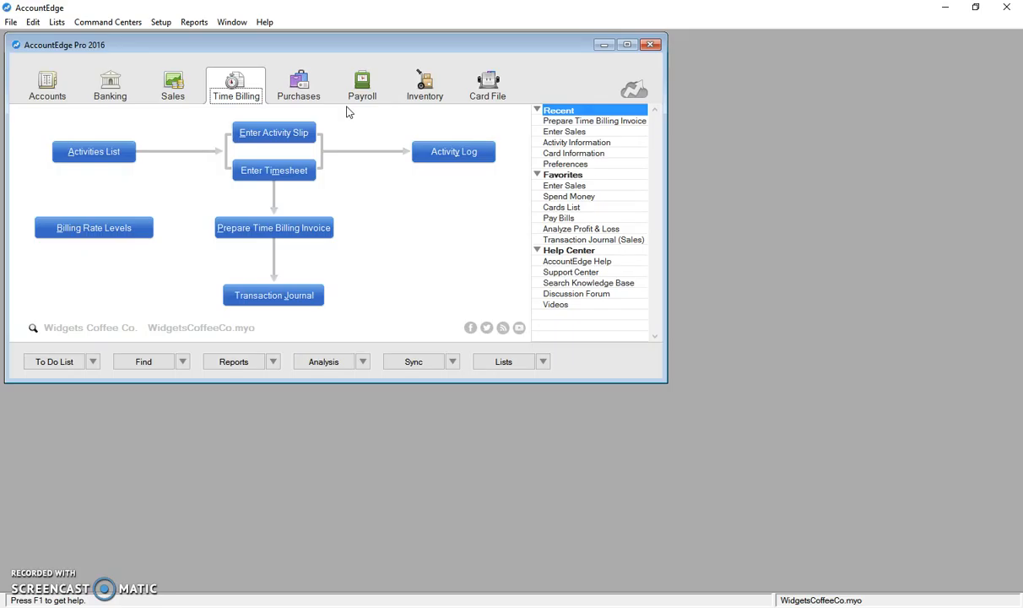
Step: Review the details of the 2016 mileage rate and close the mileage rates list
{"action": "left_click", "coordinate": [56, 23]}
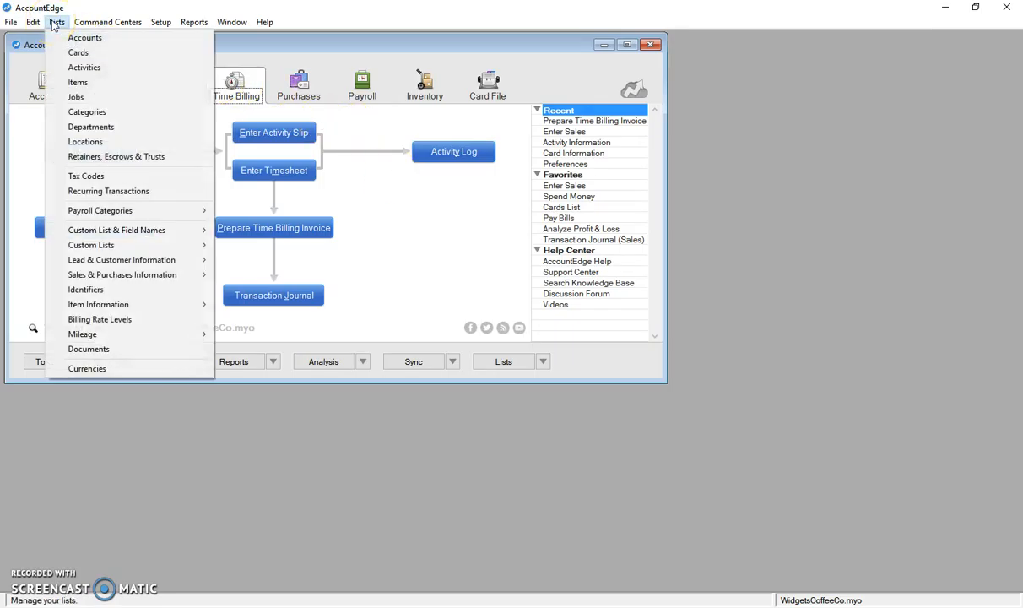
{"action": "mouse_move", "coordinate": [144, 335]}
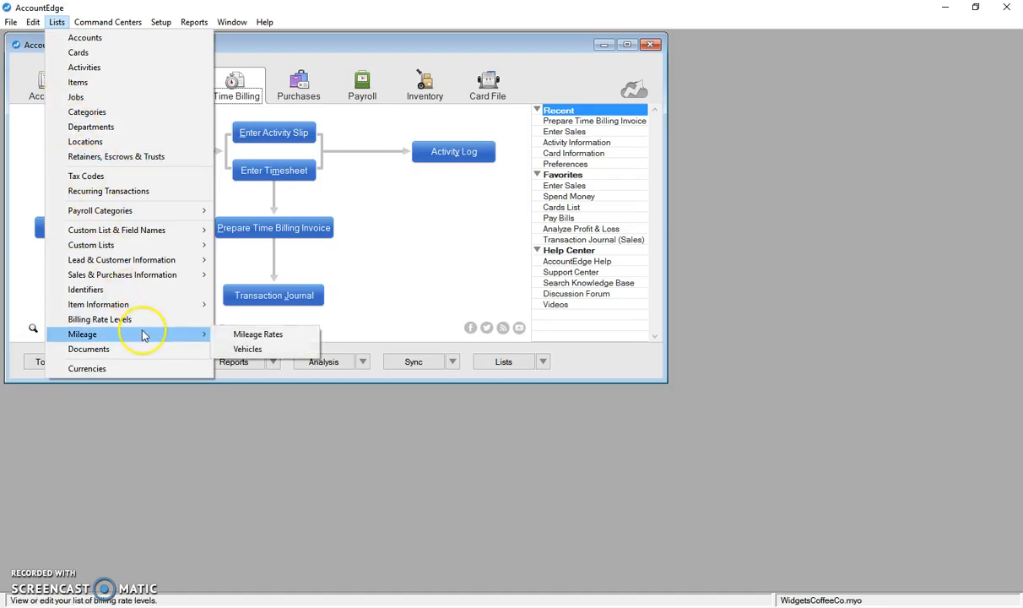
{"action": "left_click", "coordinate": [257, 335]}
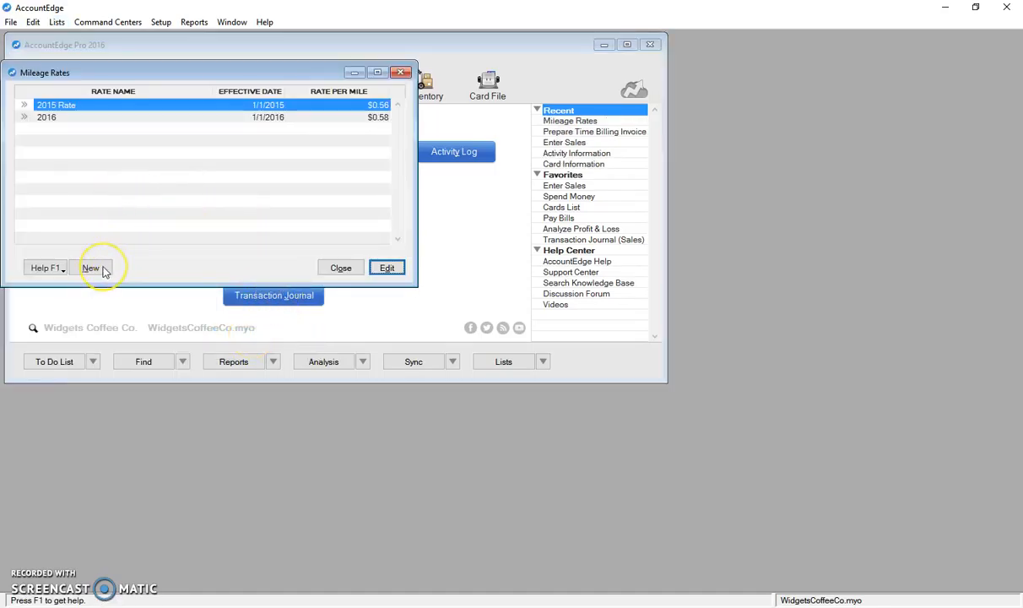
{"action": "left_click", "coordinate": [44, 120]}
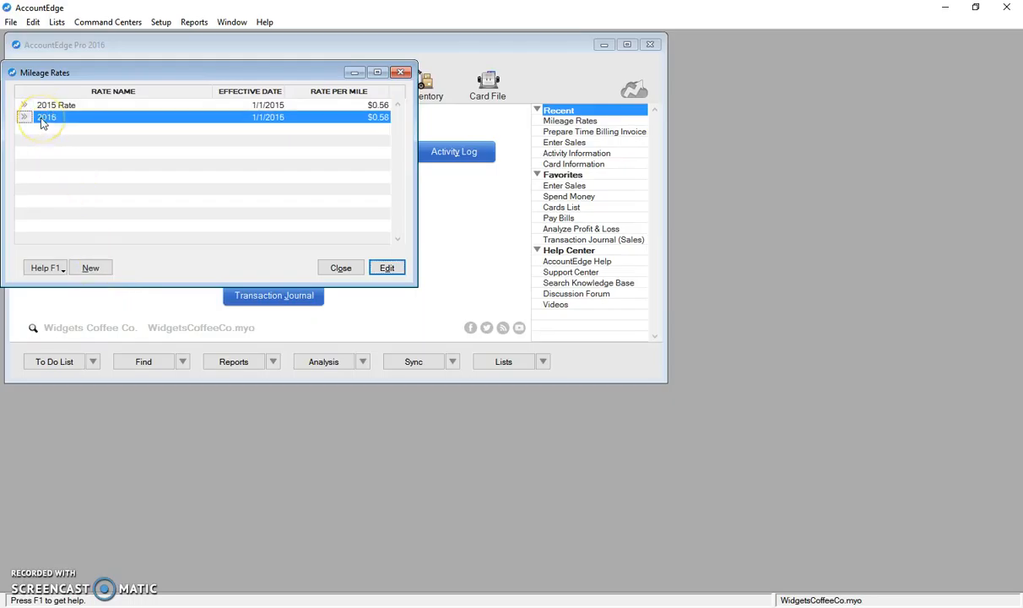
{"action": "left_click", "coordinate": [386, 268]}
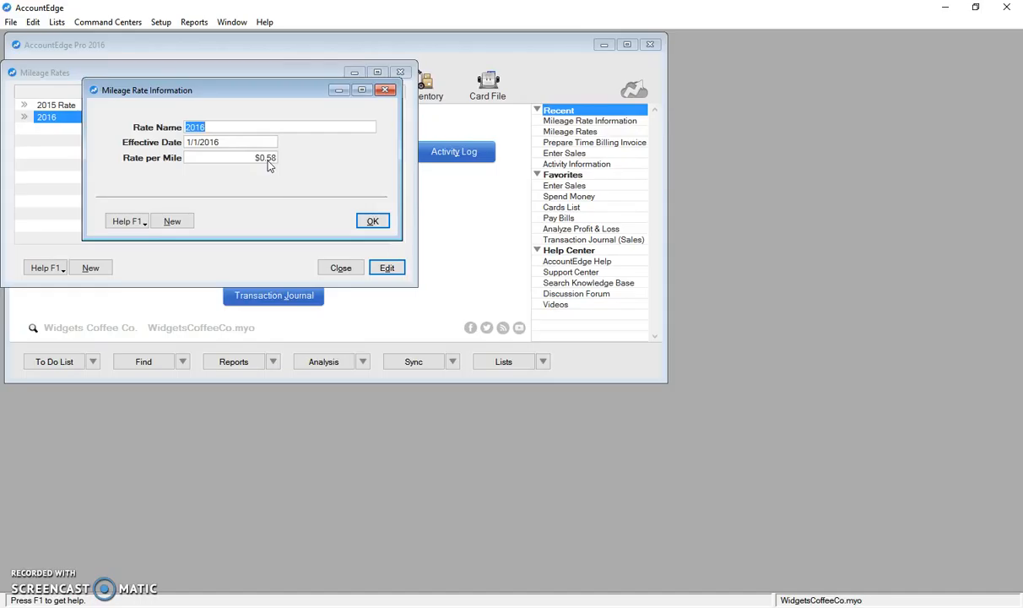
{"action": "left_click", "coordinate": [373, 222]}
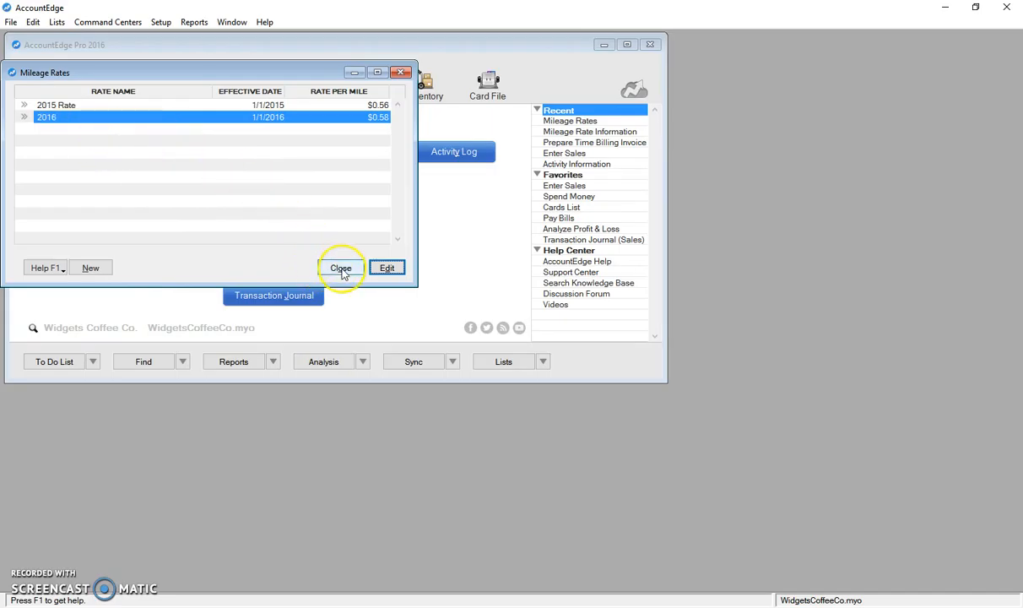
{"action": "left_click", "coordinate": [341, 269]}
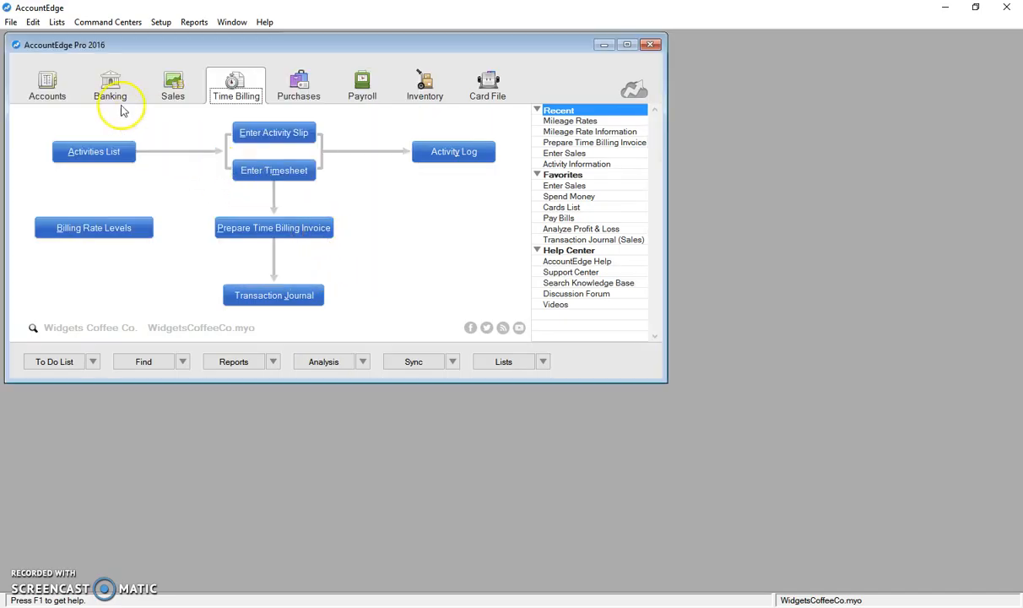
Step: Start a mileage slip for the Chevrolet Cruz from its vehicle record, keeping the Vehicle Mileage type
{"action": "left_click", "coordinate": [57, 23]}
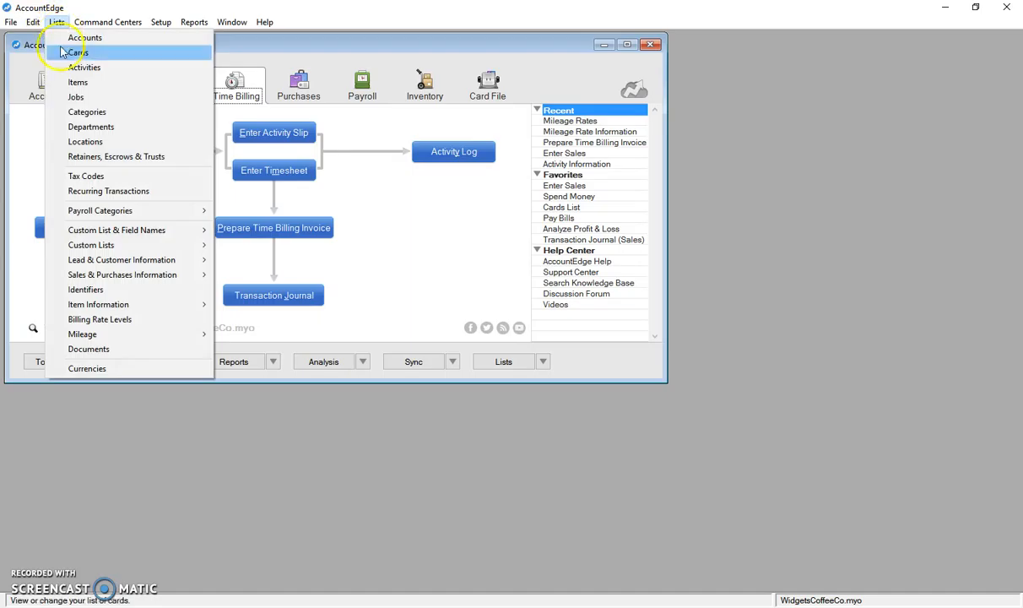
{"action": "mouse_move", "coordinate": [149, 341]}
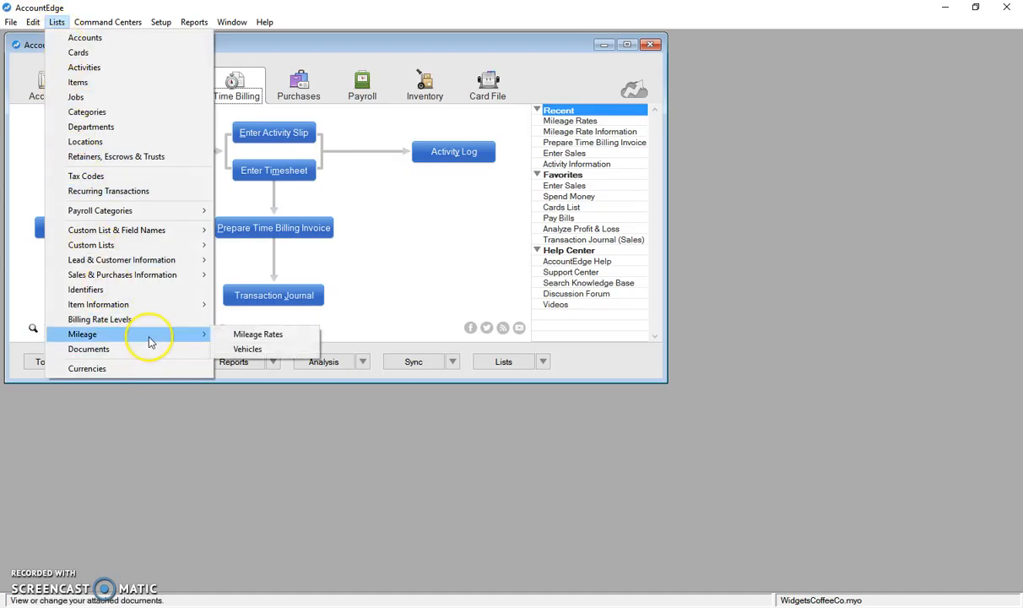
{"action": "left_click", "coordinate": [243, 347]}
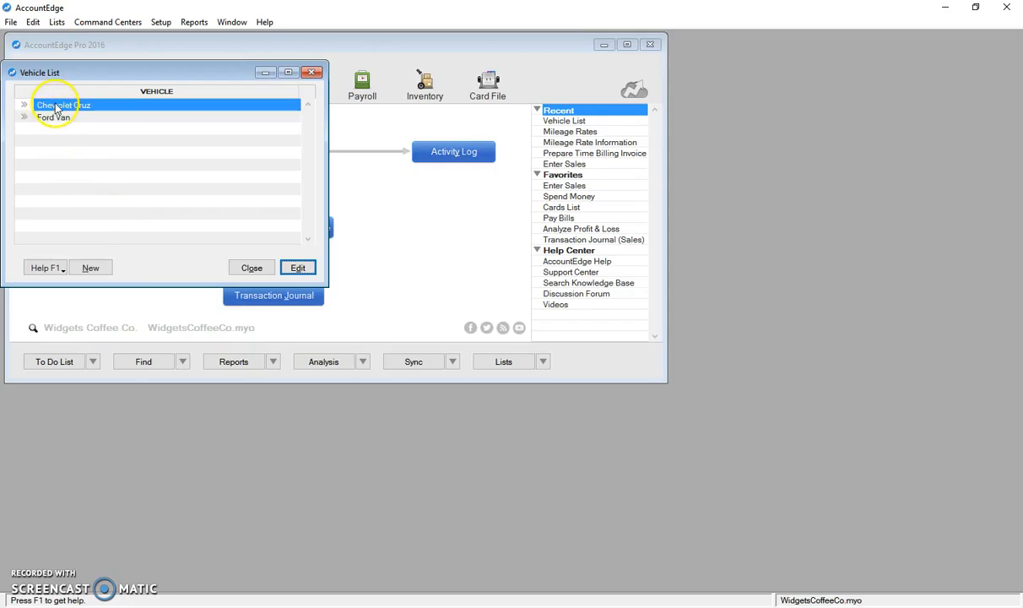
{"action": "left_click", "coordinate": [291, 268]}
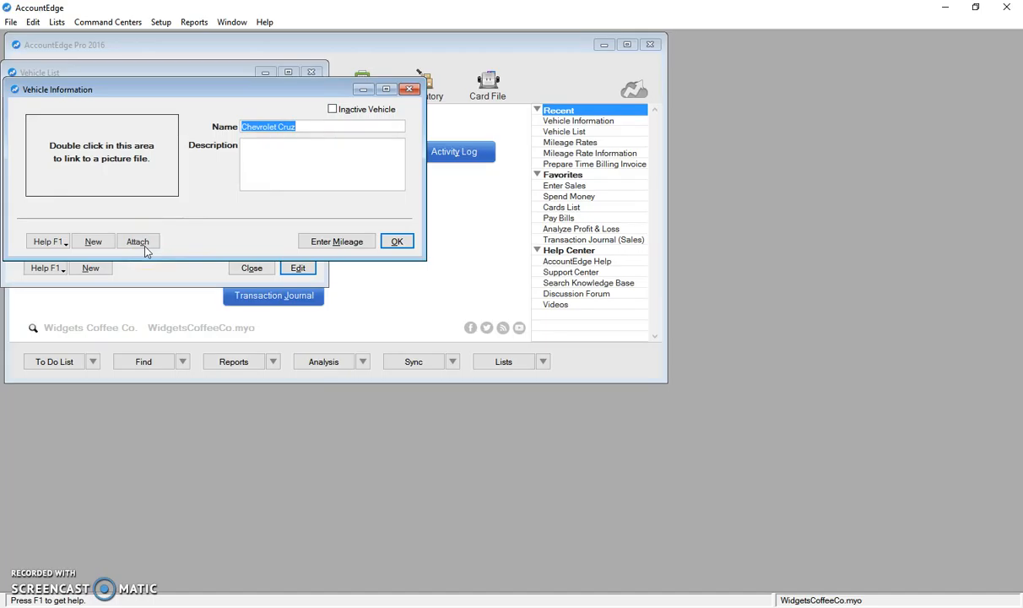
{"action": "left_click", "coordinate": [327, 243]}
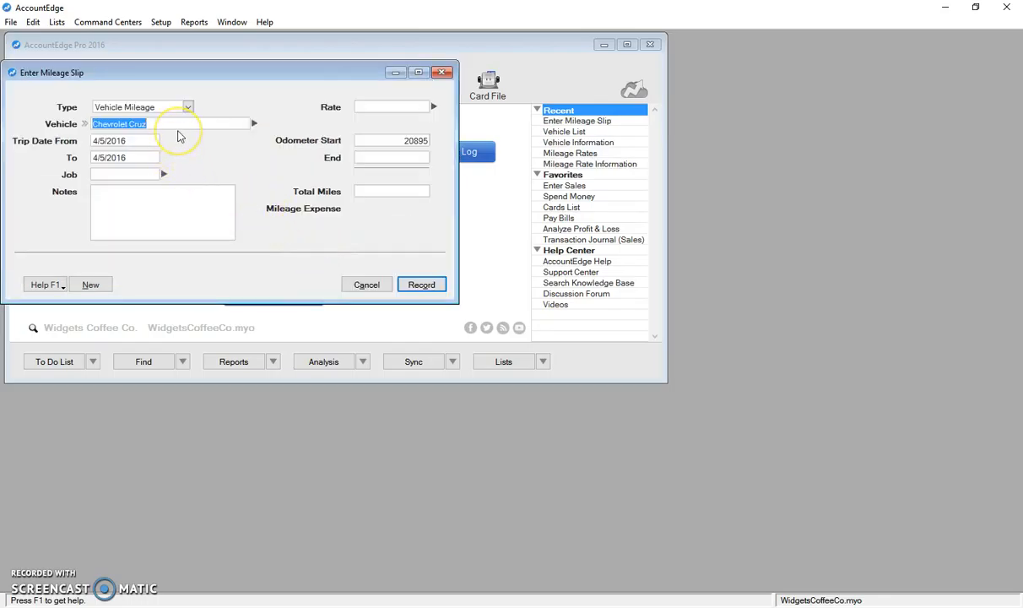
{"action": "left_click", "coordinate": [187, 107]}
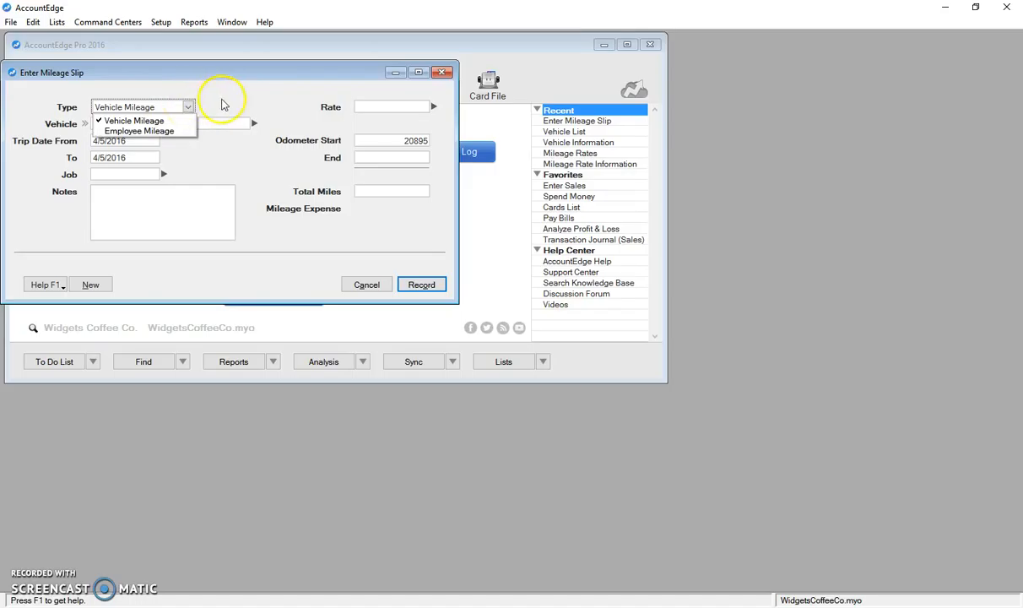
{"action": "left_click", "coordinate": [225, 107]}
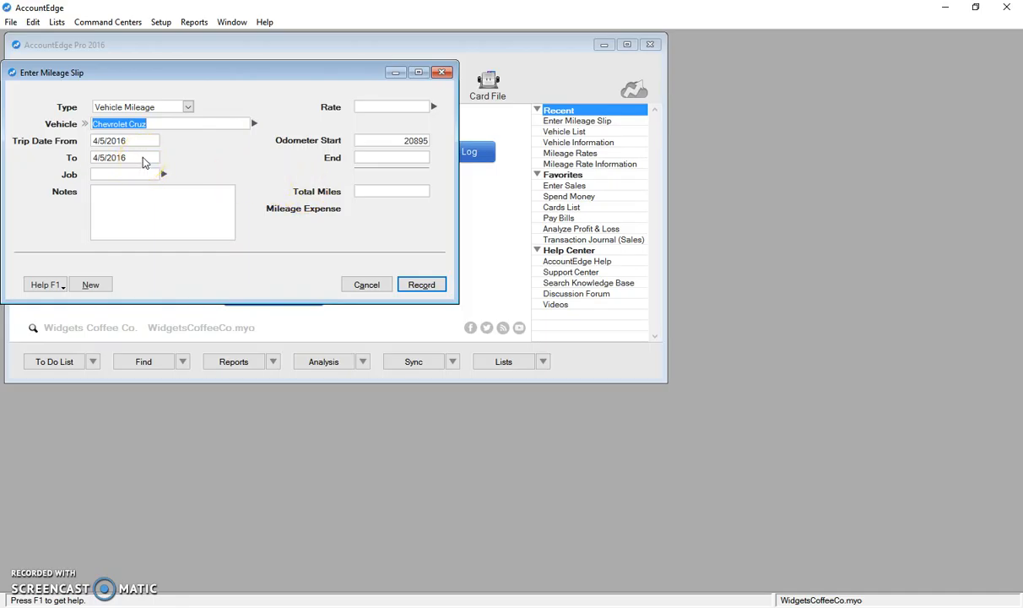
Step: Allocate 100% of the mileage slip to job C1001 Rockway Coffee Cafe and enter the note "to and from"
{"action": "left_click", "coordinate": [163, 174]}
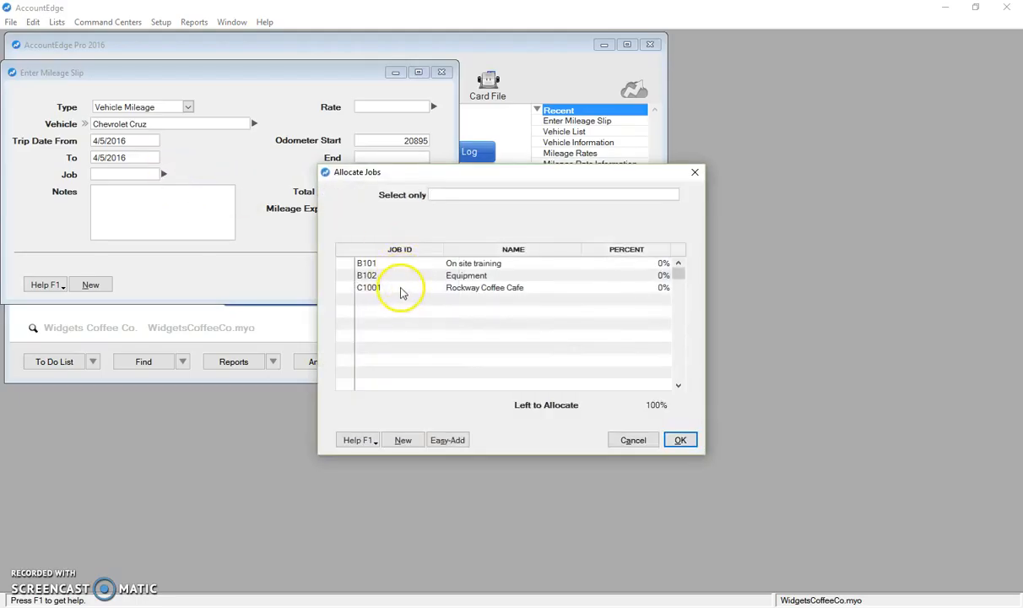
{"action": "left_click", "coordinate": [344, 288]}
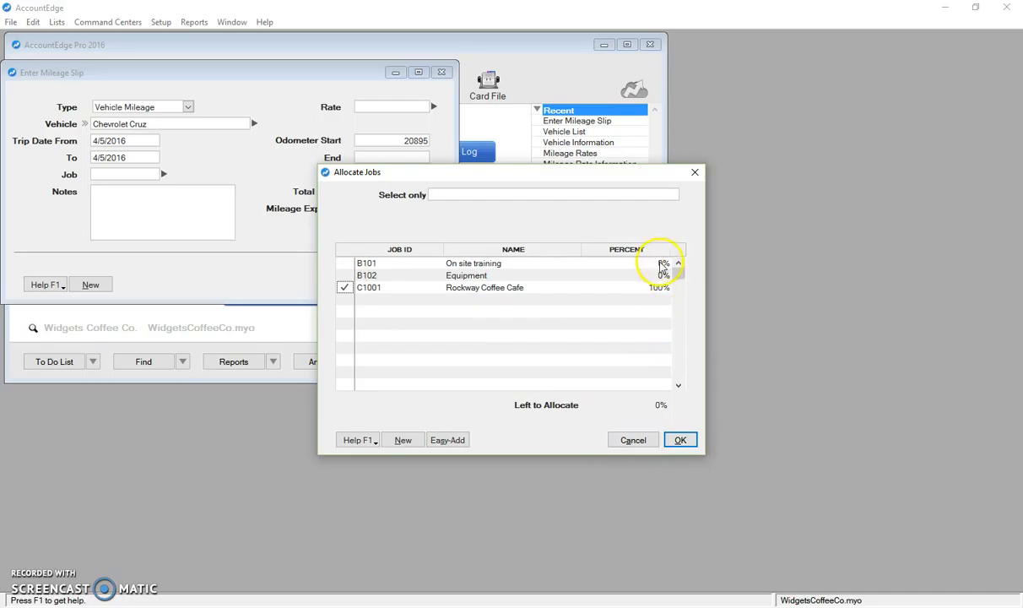
{"action": "left_click", "coordinate": [679, 439]}
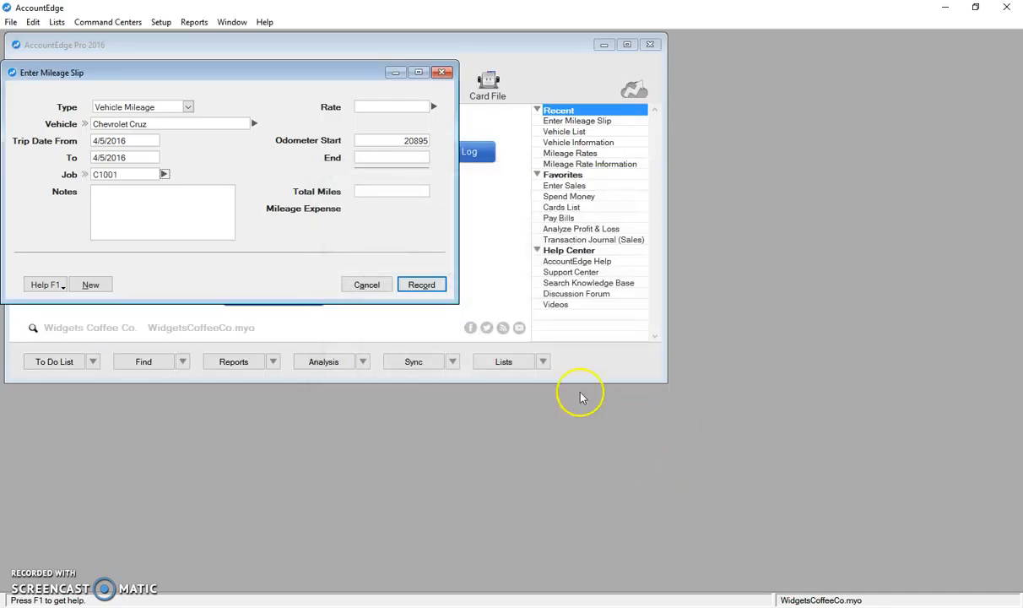
{"action": "type", "text": "to and from"}
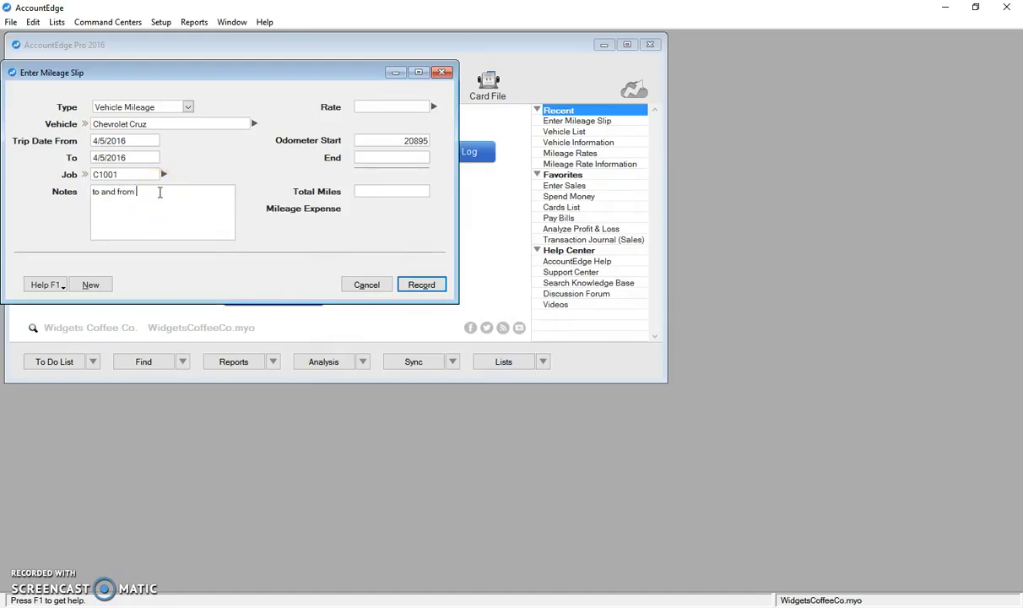
Step: Apply the 2016 rate with an ending odometer of 20995, and record the Chevrolet Cruz mileage slip
{"action": "left_click", "coordinate": [435, 106]}
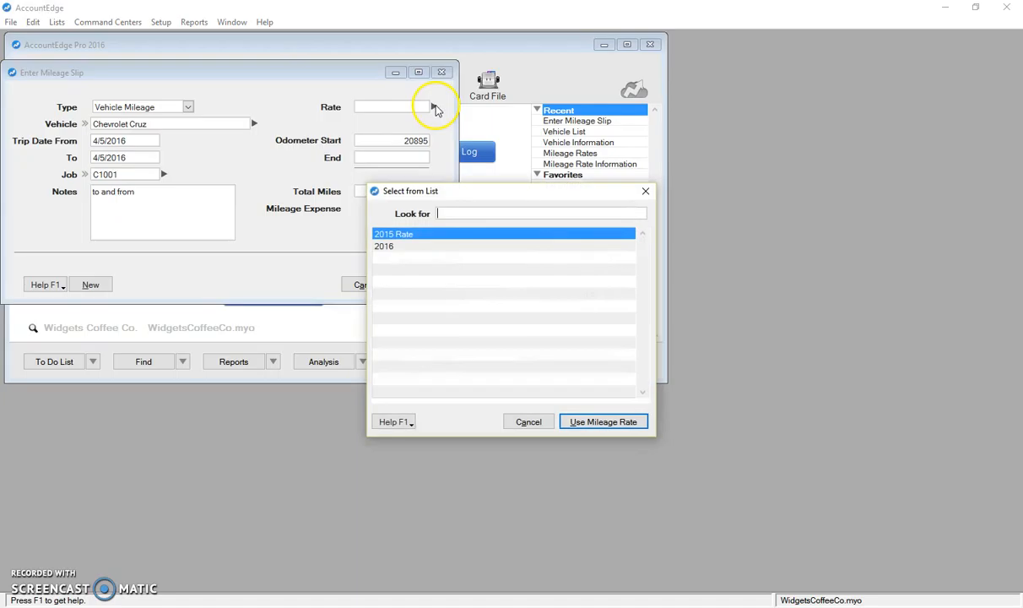
{"action": "double_click", "coordinate": [406, 245]}
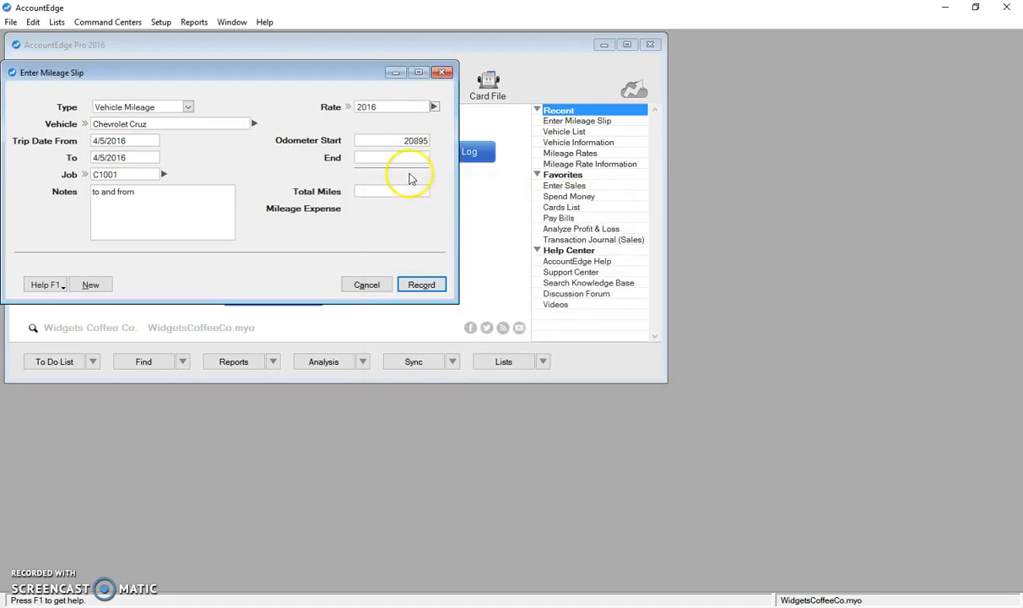
{"action": "type", "text": "20995"}
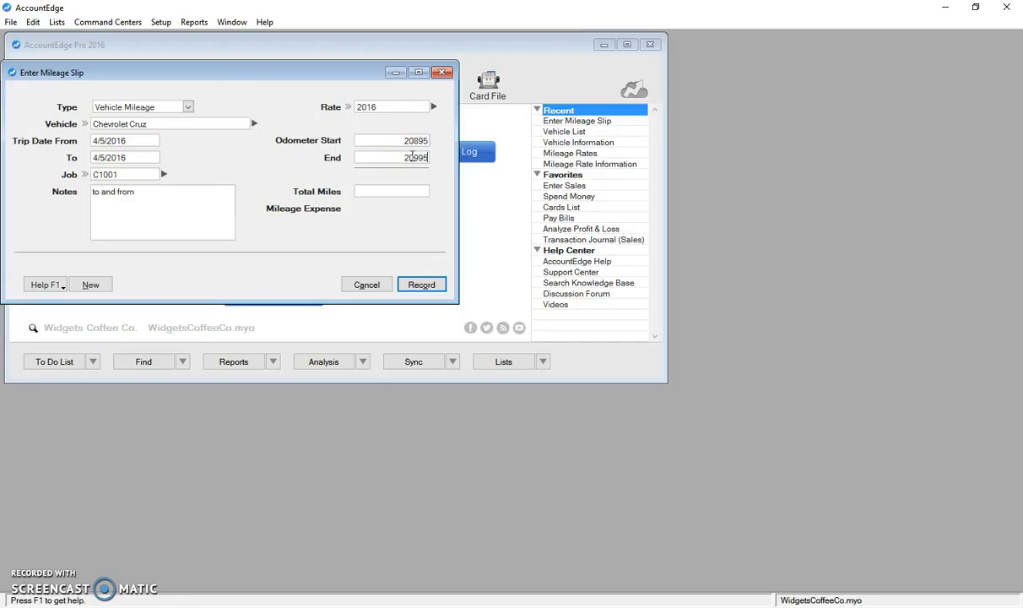
{"action": "key", "text": "Tab"}
{"action": "left_click", "coordinate": [417, 285]}
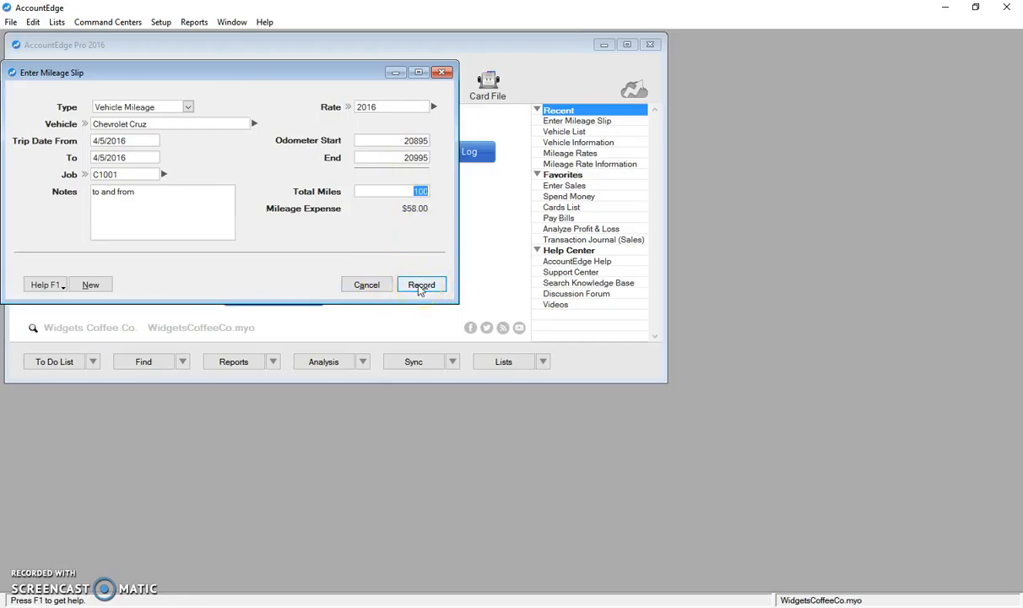
{"action": "left_click", "coordinate": [419, 287]}
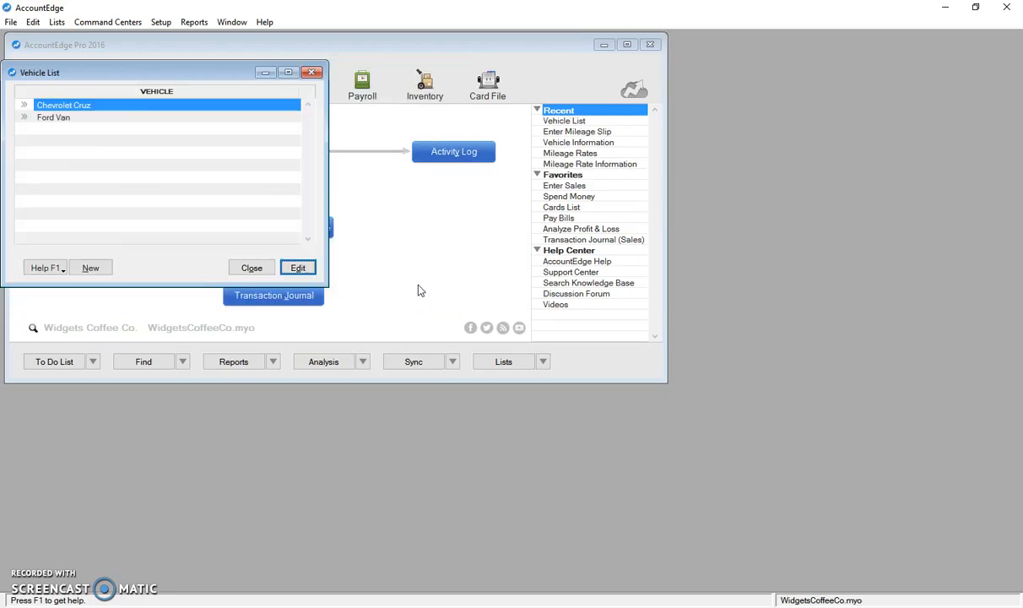
{"action": "left_click", "coordinate": [245, 270]}
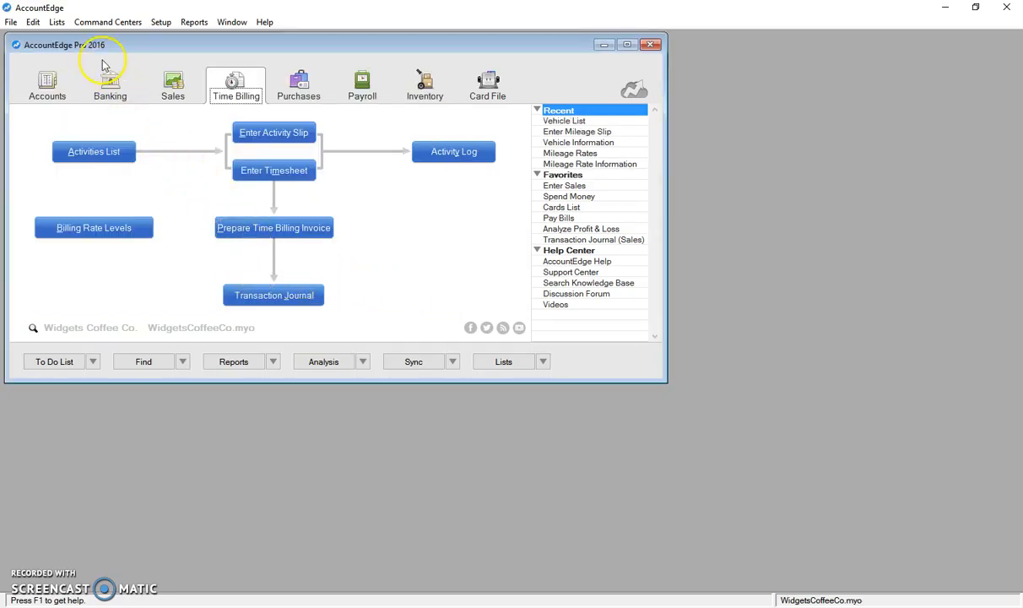
Step: Open job C1001 from the jobs list and review its reimbursable tracking and the linked customer's card
{"action": "left_click", "coordinate": [57, 22]}
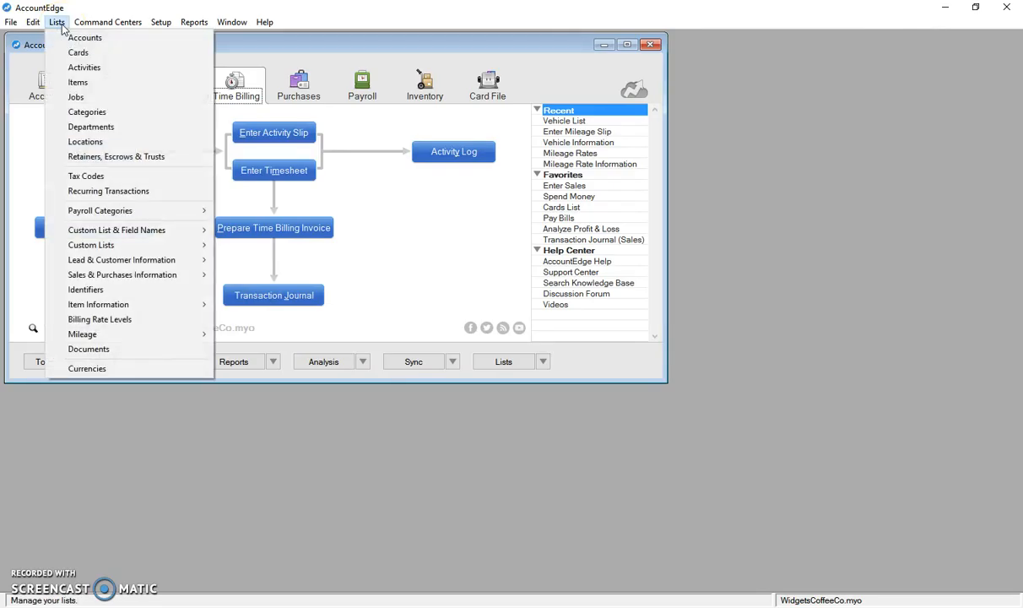
{"action": "left_click", "coordinate": [102, 100]}
{"action": "left_click", "coordinate": [24, 185]}
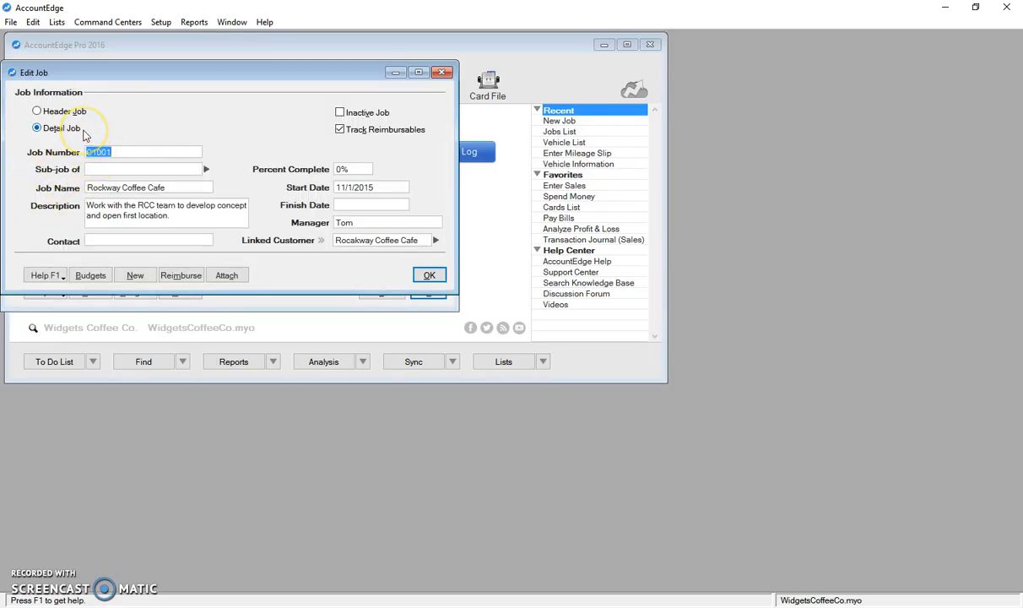
{"action": "left_click", "coordinate": [134, 278]}
{"action": "left_click", "coordinate": [365, 137]}
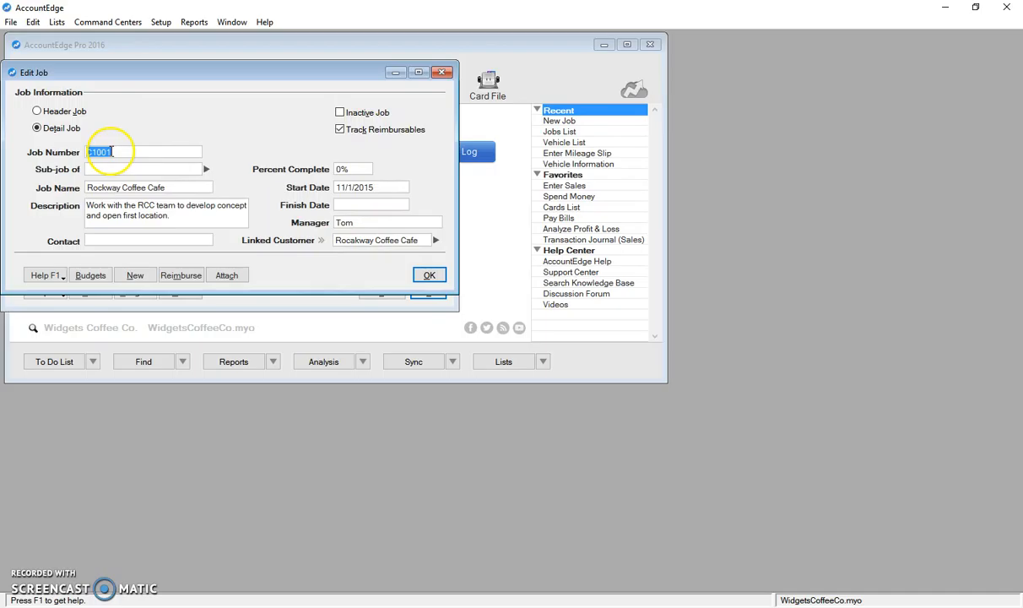
{"action": "left_click", "coordinate": [320, 242]}
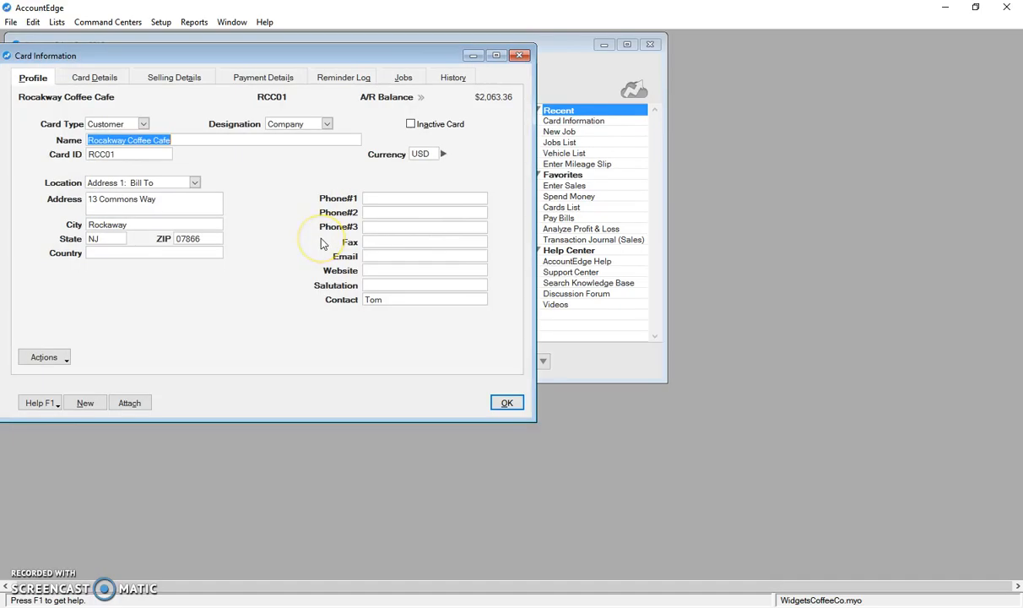
{"action": "left_click", "coordinate": [505, 402]}
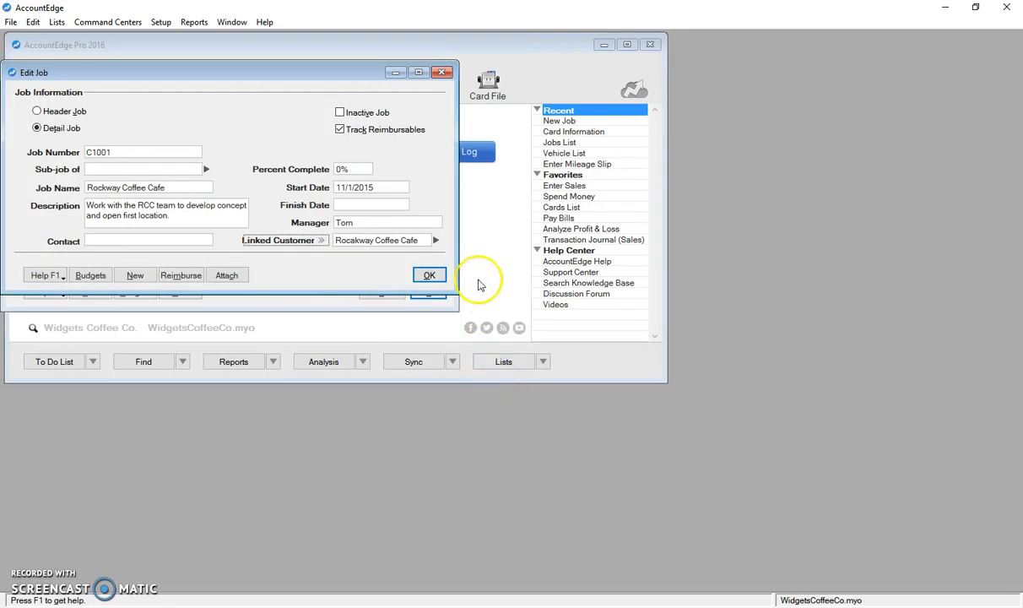
Step: Choose Rocakway Coffee Cafe as the linked customer of job C1001 and save the job
{"action": "left_click", "coordinate": [434, 241]}
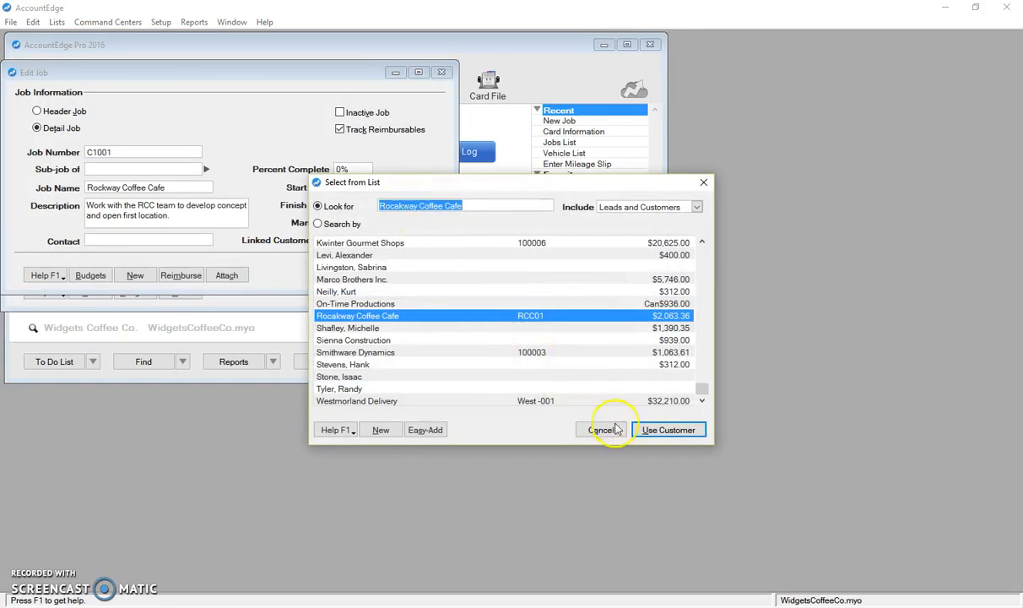
{"action": "left_click", "coordinate": [675, 434]}
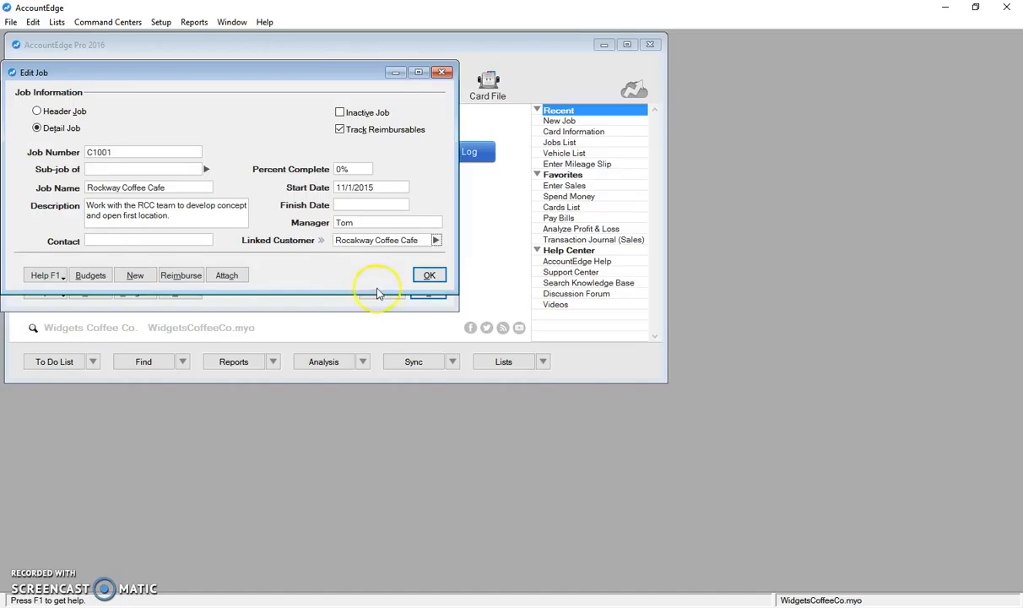
{"action": "left_click", "coordinate": [427, 276]}
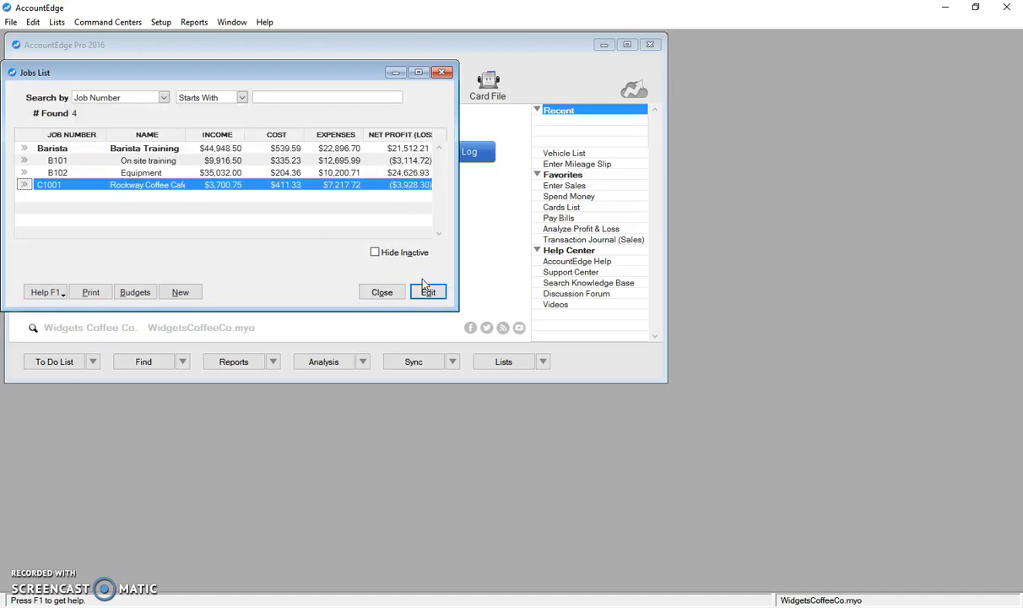
{"action": "left_click", "coordinate": [383, 295]}
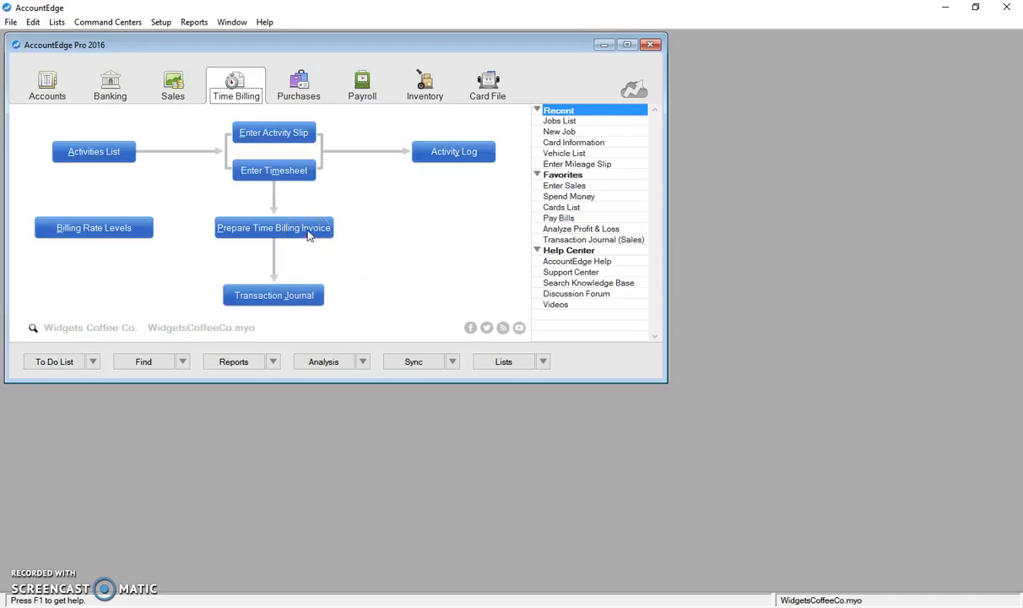
Step: Start a time billing invoice for Rocakway Coffee Cafe, with the work in progress listed for all jobs
{"action": "key", "text": "alt"}
{"action": "left_click", "coordinate": [264, 228]}
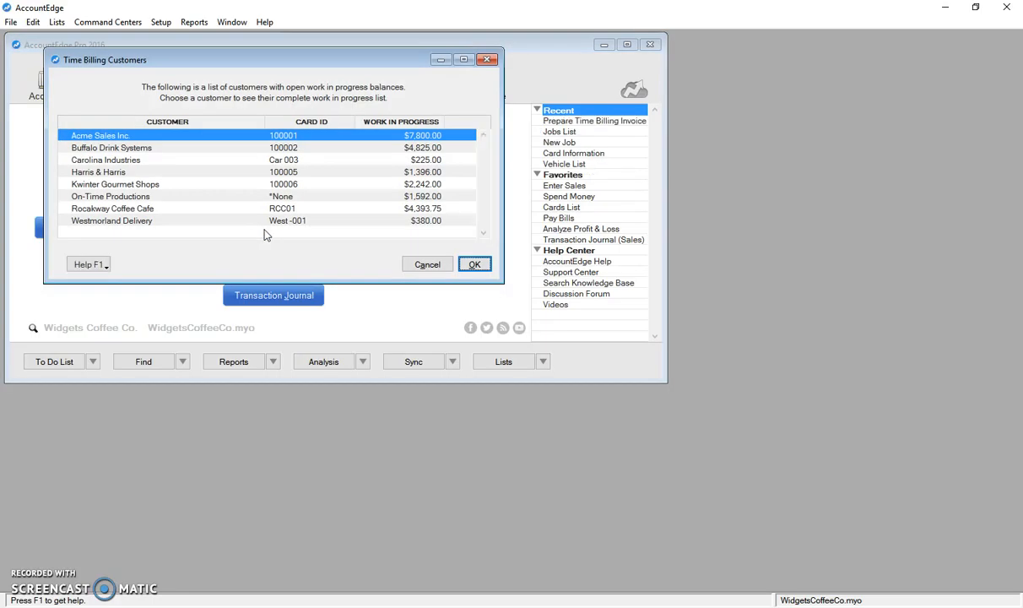
{"action": "left_click", "coordinate": [173, 209]}
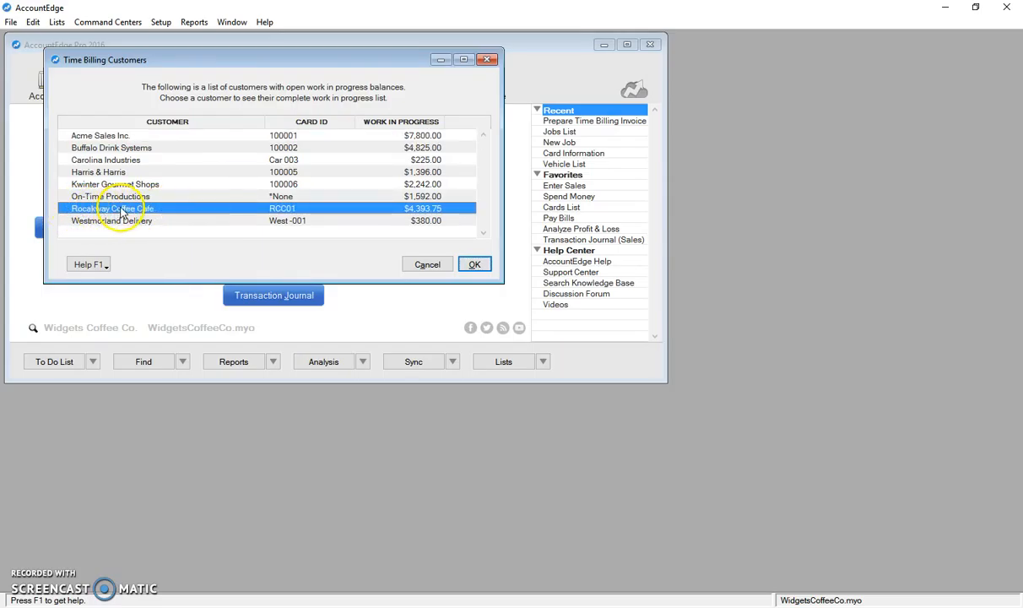
{"action": "left_click", "coordinate": [474, 265]}
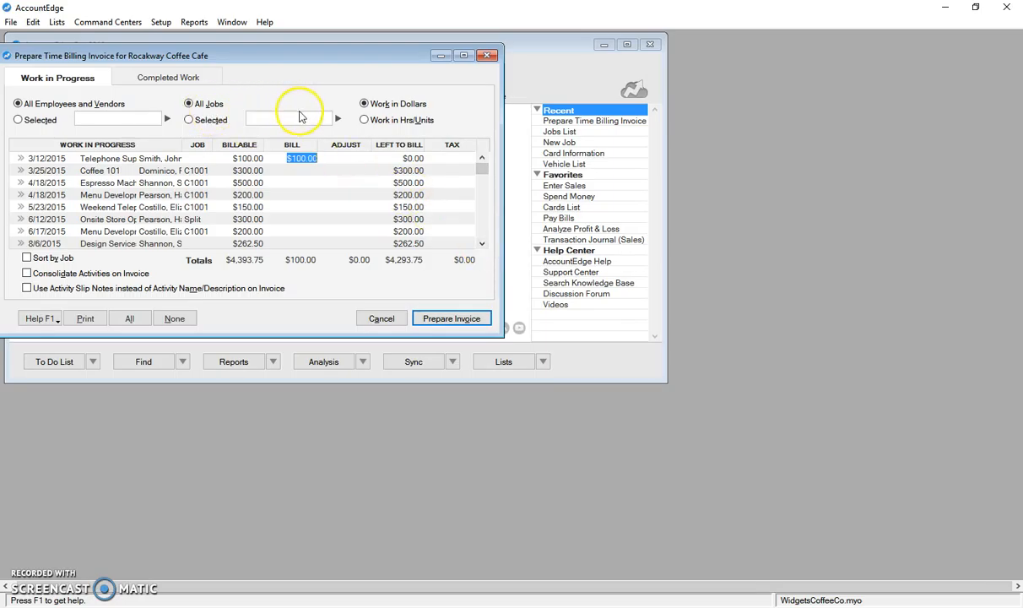
{"action": "left_click", "coordinate": [188, 121]}
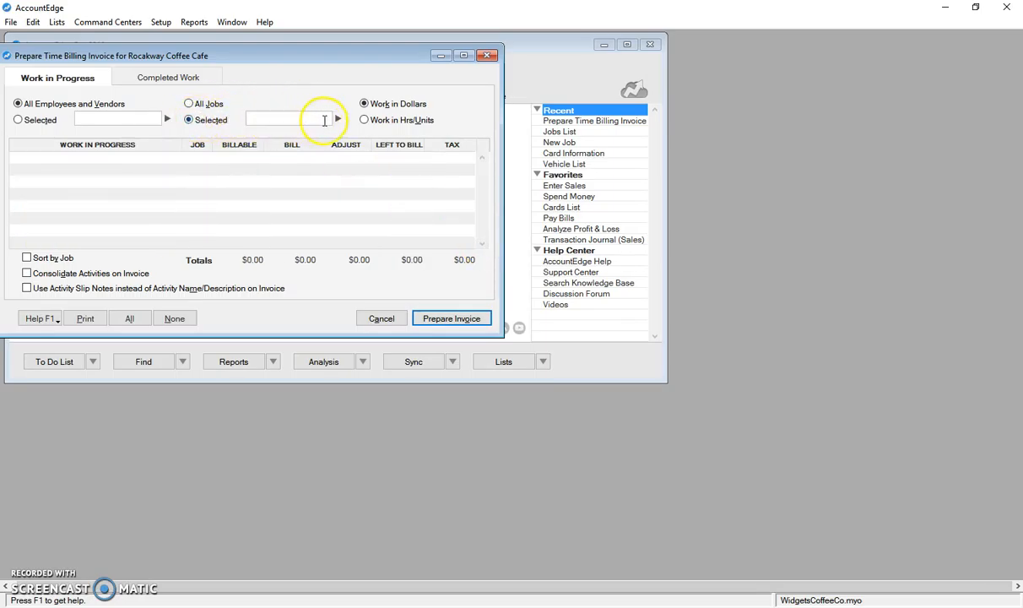
{"action": "left_click", "coordinate": [189, 104]}
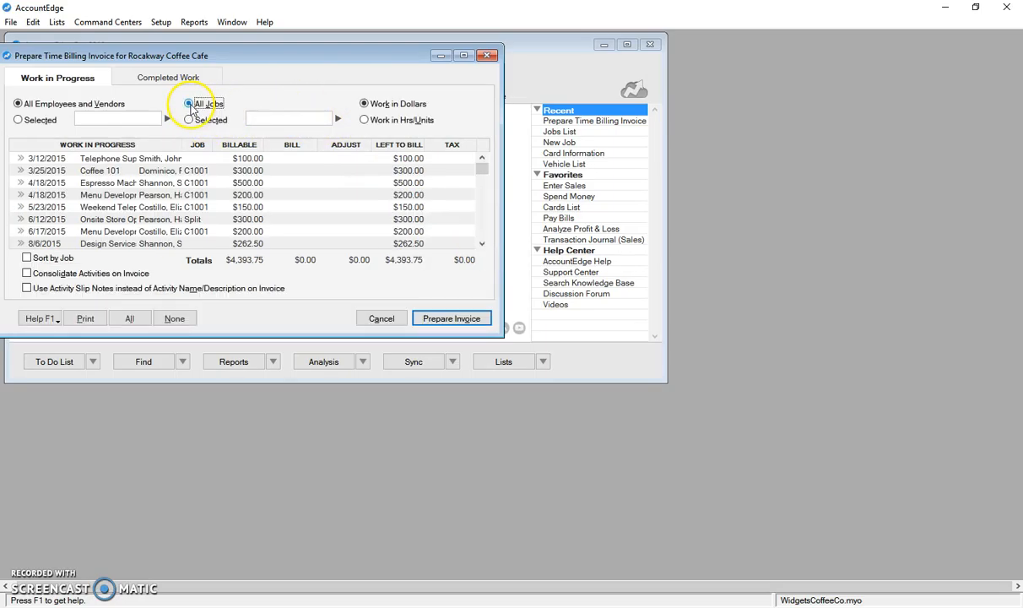
Step: Bill the Telephone Support and Coffee 101 entries in full, $200 of the 4/18/2015 espresso machine work, and the full 4/18/2015 menu development entry
{"action": "left_click", "coordinate": [291, 158]}
{"action": "key", "text": "Tab"}
{"action": "key", "text": "Tab"}
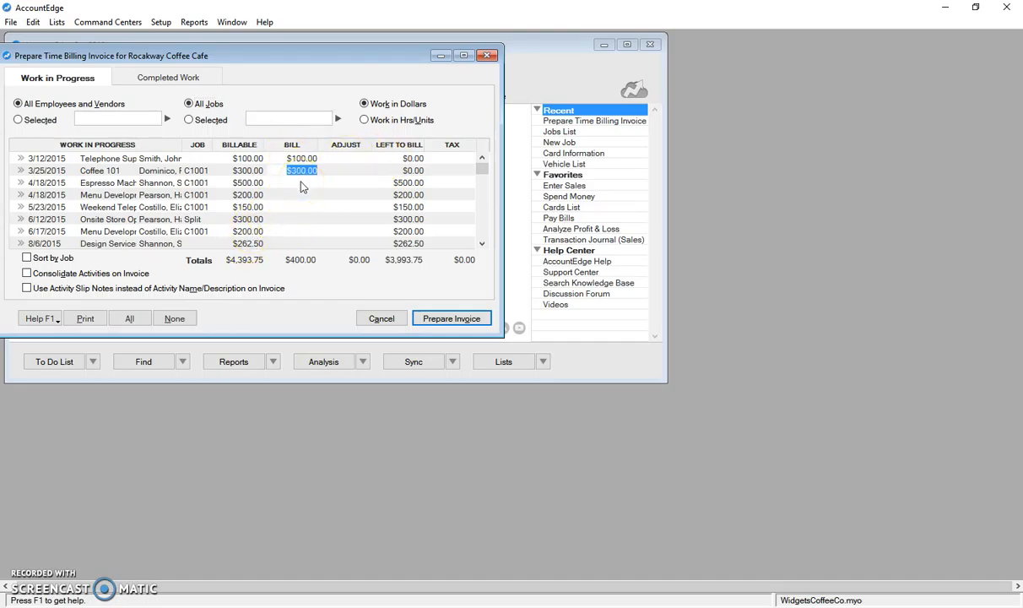
{"action": "left_click", "coordinate": [301, 182]}
{"action": "type", "text": "2"}
{"action": "key", "text": "Tab"}
{"action": "left_click", "coordinate": [302, 194]}
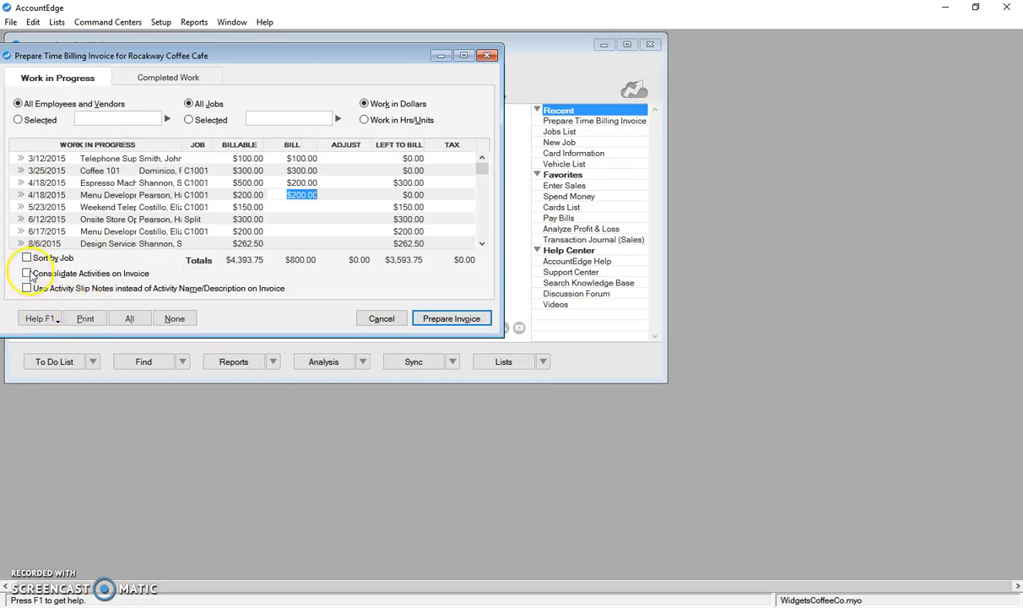
Step: Sort the work in progress by job and clear the bill amount of the 3/12/2015 Telephone Support entry
{"action": "left_click", "coordinate": [27, 257]}
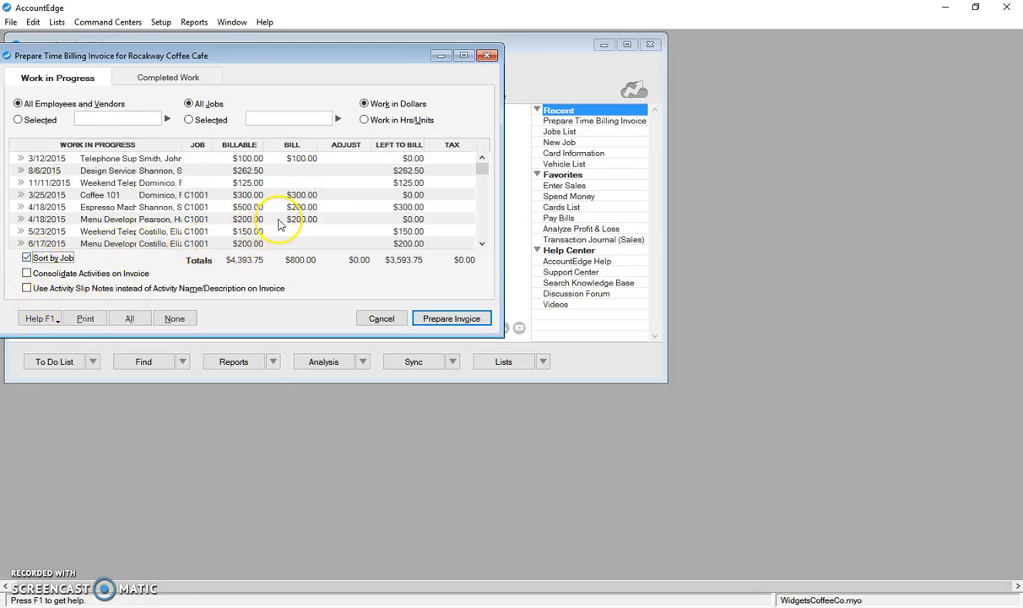
{"action": "left_click", "coordinate": [301, 158]}
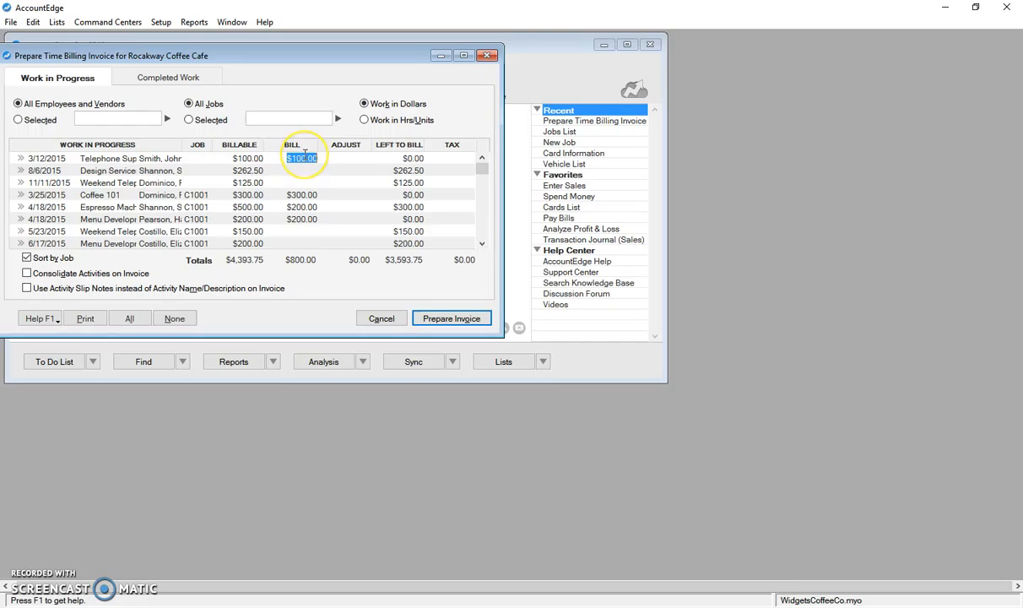
{"action": "key", "text": "Delete"}
{"action": "key", "text": "Tab"}
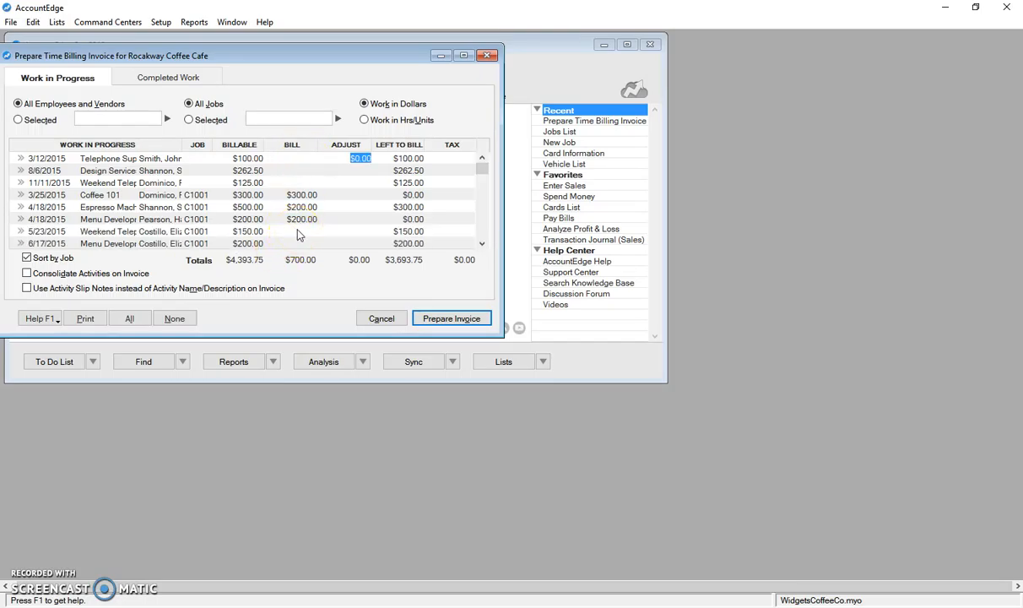
Step: Prepare the invoice using activity slip notes instead of the activity names and descriptions
{"action": "left_click", "coordinate": [27, 288]}
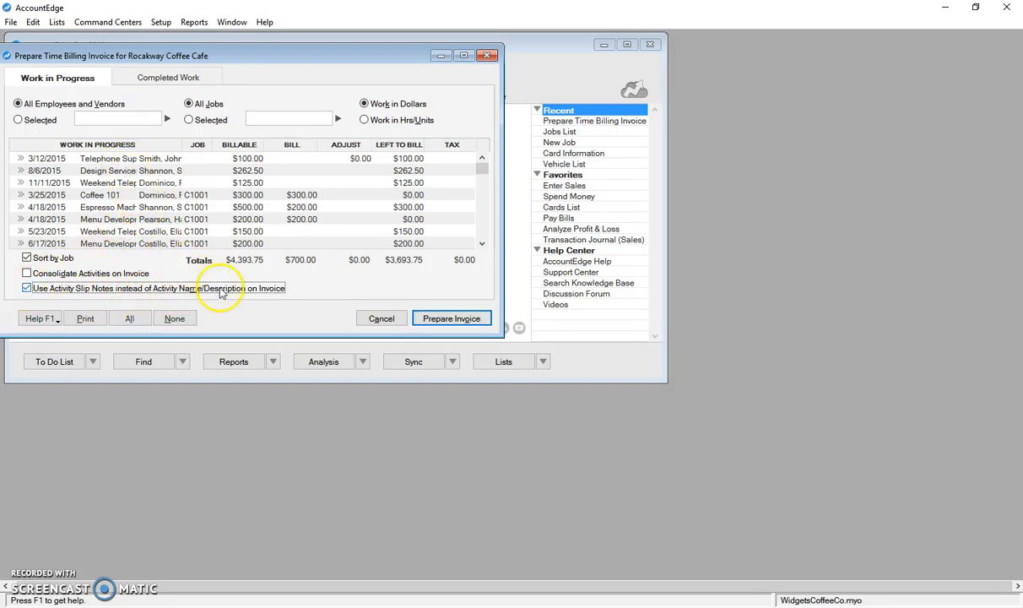
{"action": "left_click", "coordinate": [440, 319]}
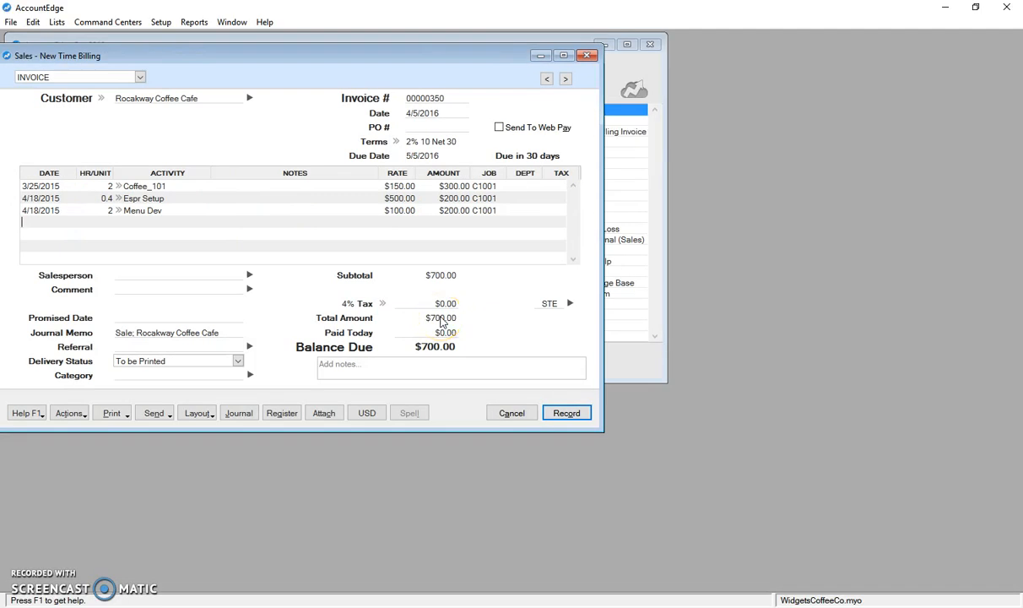
Step: Set the printed form in the customer's selling details to AccountEdge Pro's Plain Paper Invoice and save the card
{"action": "left_click", "coordinate": [101, 100]}
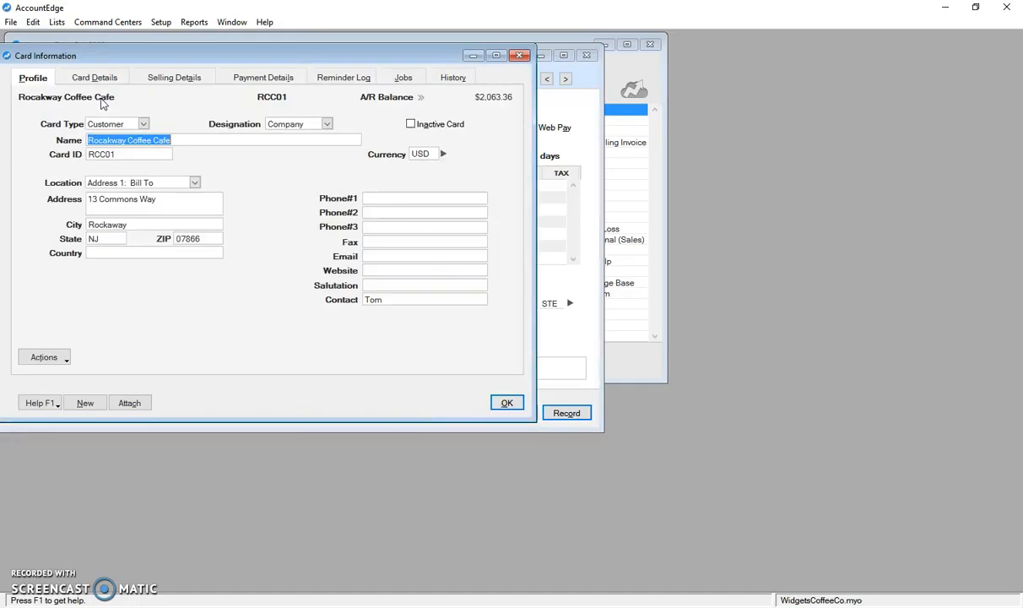
{"action": "left_click", "coordinate": [160, 81]}
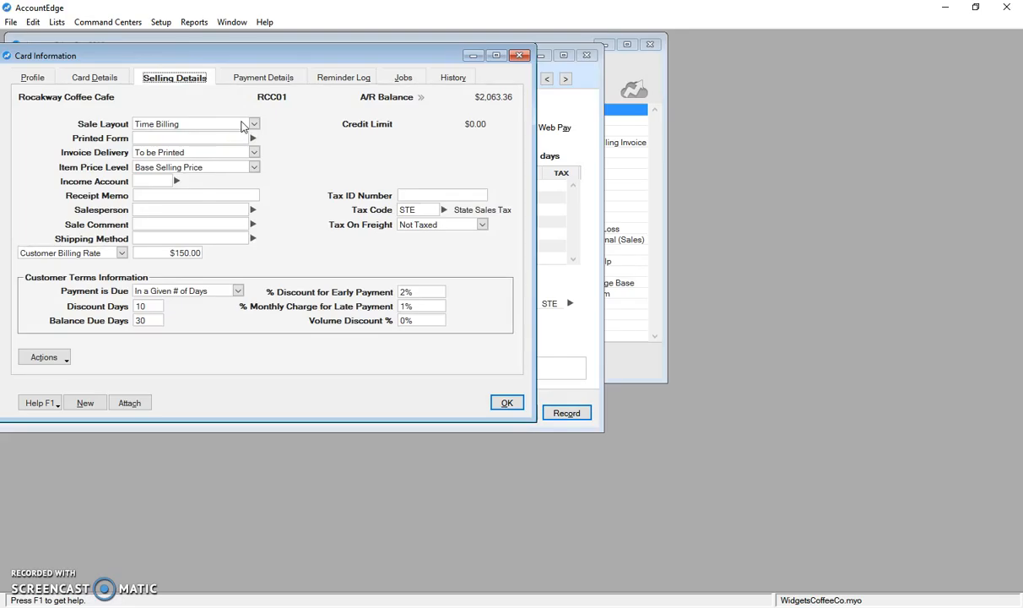
{"action": "left_click", "coordinate": [219, 139]}
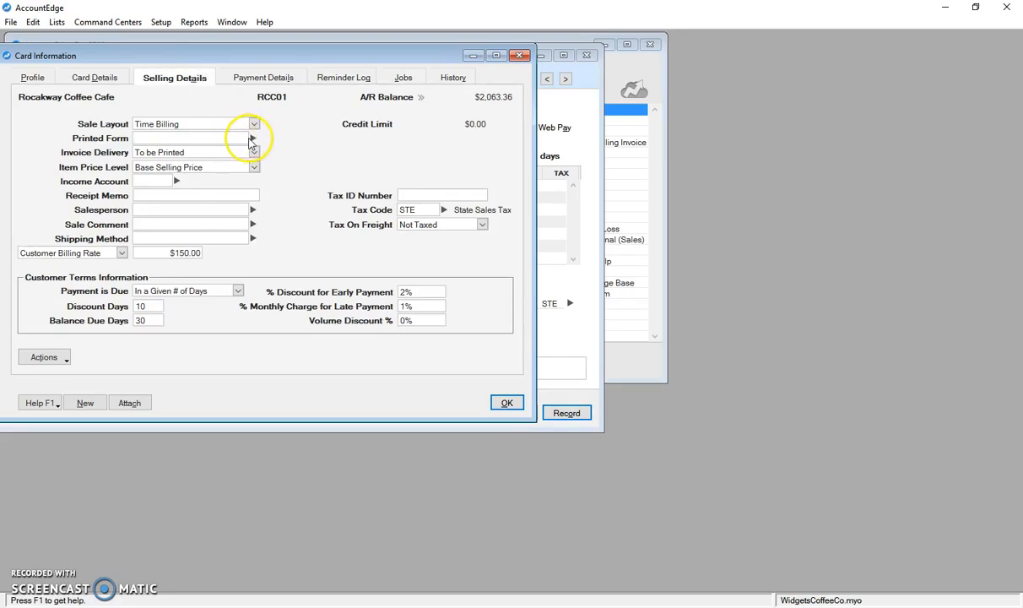
{"action": "left_click", "coordinate": [251, 139]}
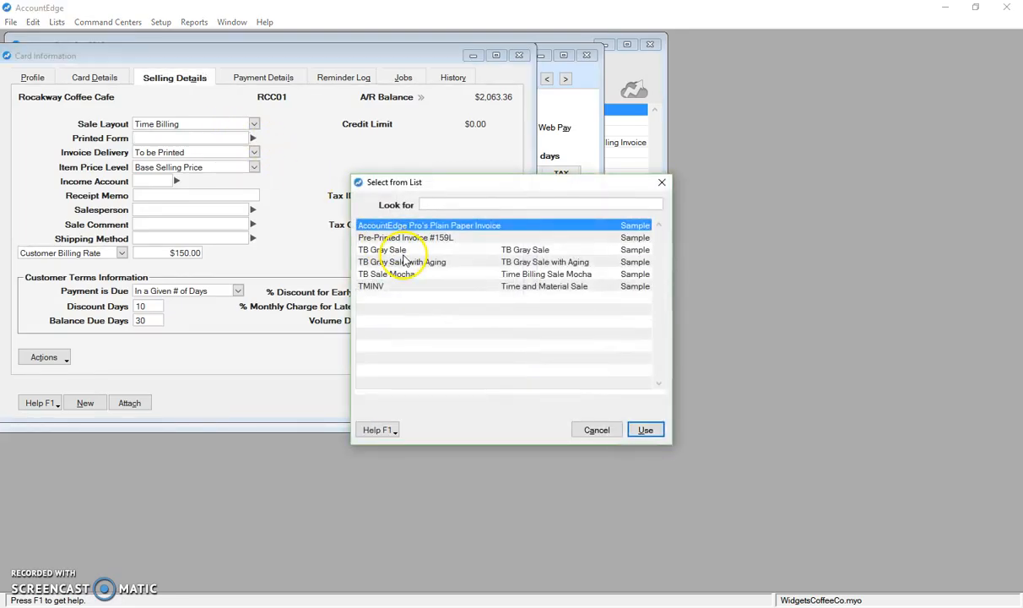
{"action": "left_click", "coordinate": [647, 431]}
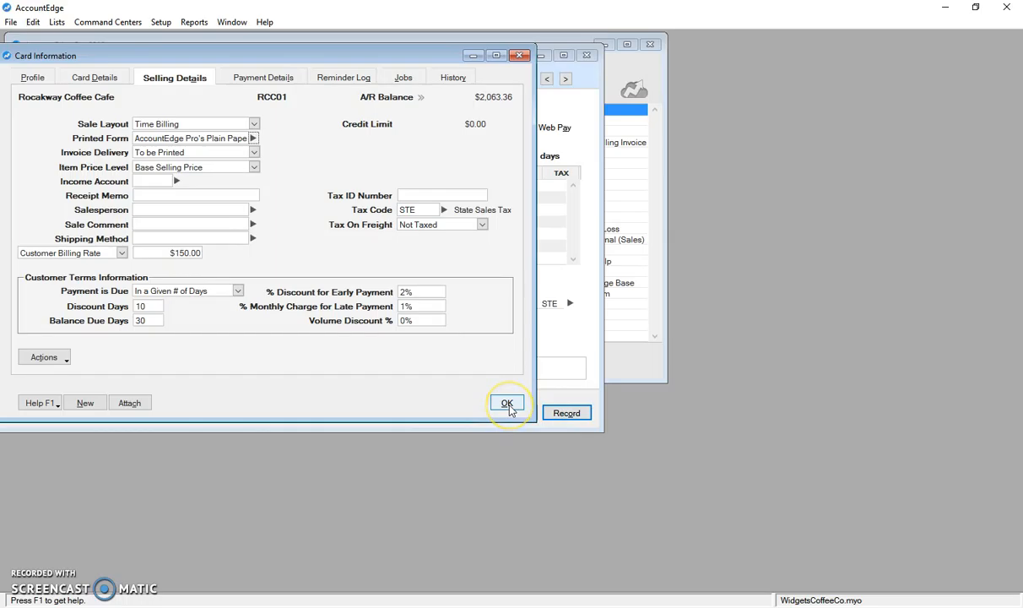
{"action": "left_click", "coordinate": [508, 403]}
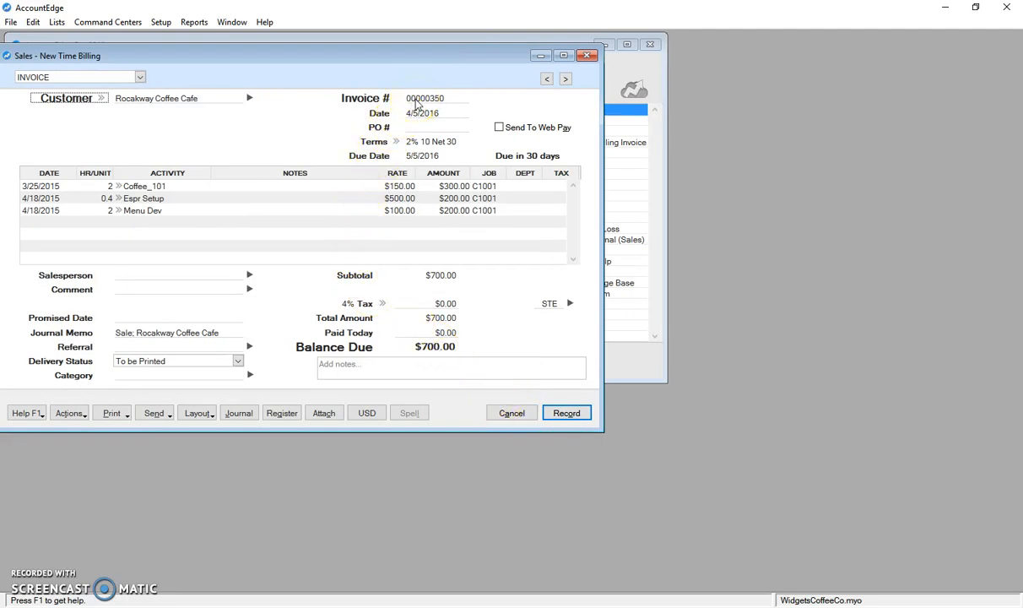
Step: Check the available sale types and review the invoice's credit terms without changing them
{"action": "left_click", "coordinate": [139, 76]}
{"action": "left_click", "coordinate": [216, 77]}
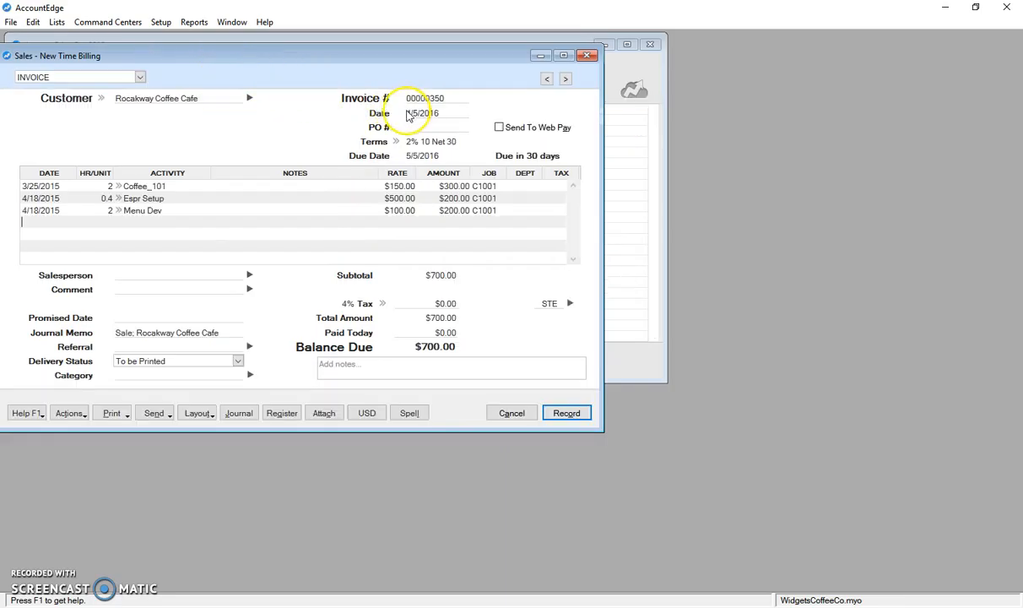
{"action": "left_click", "coordinate": [425, 146]}
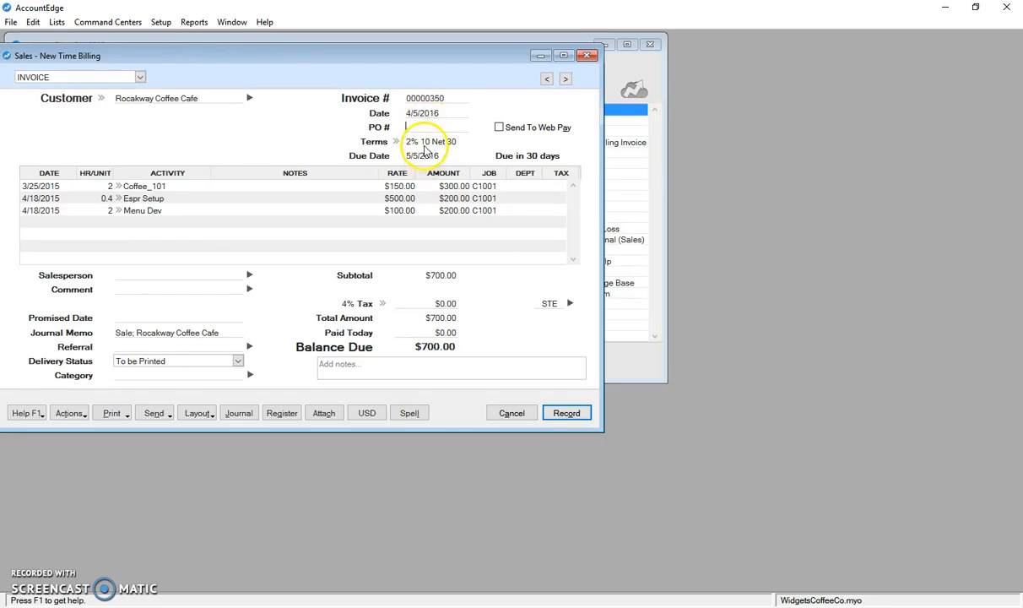
{"action": "left_click", "coordinate": [393, 142]}
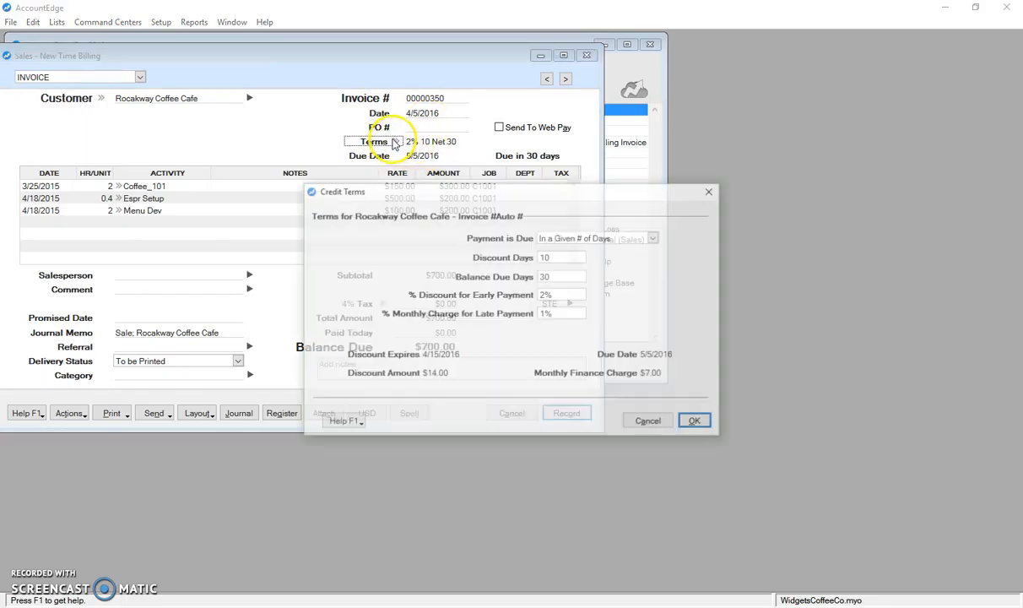
{"action": "left_click", "coordinate": [648, 422]}
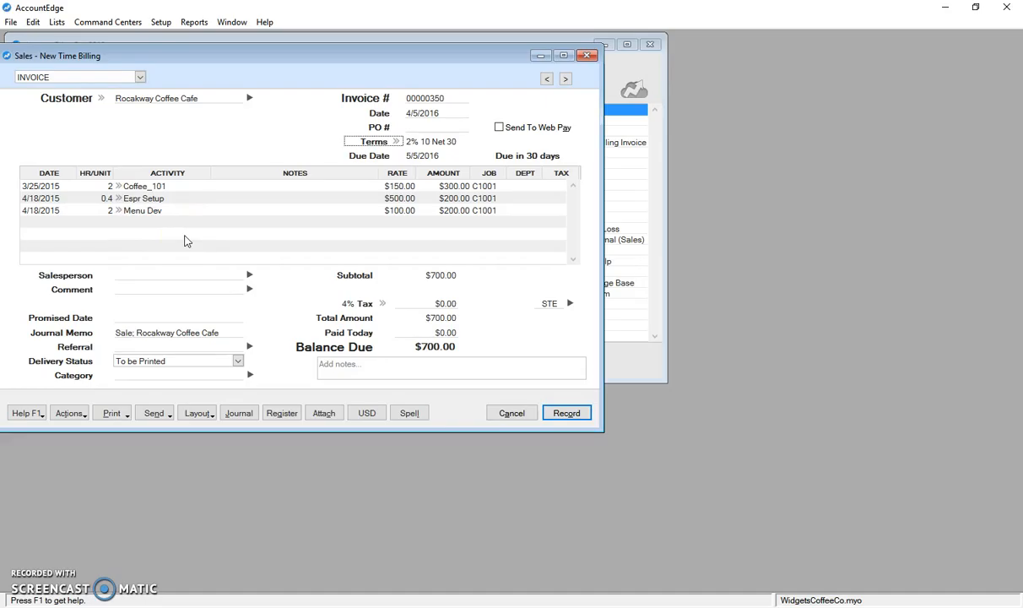
Step: Open the customer's reimbursable expenses and mileage from the invoice and select both 4/5/2016 Chevrolet Cruz entries
{"action": "left_click", "coordinate": [79, 414]}
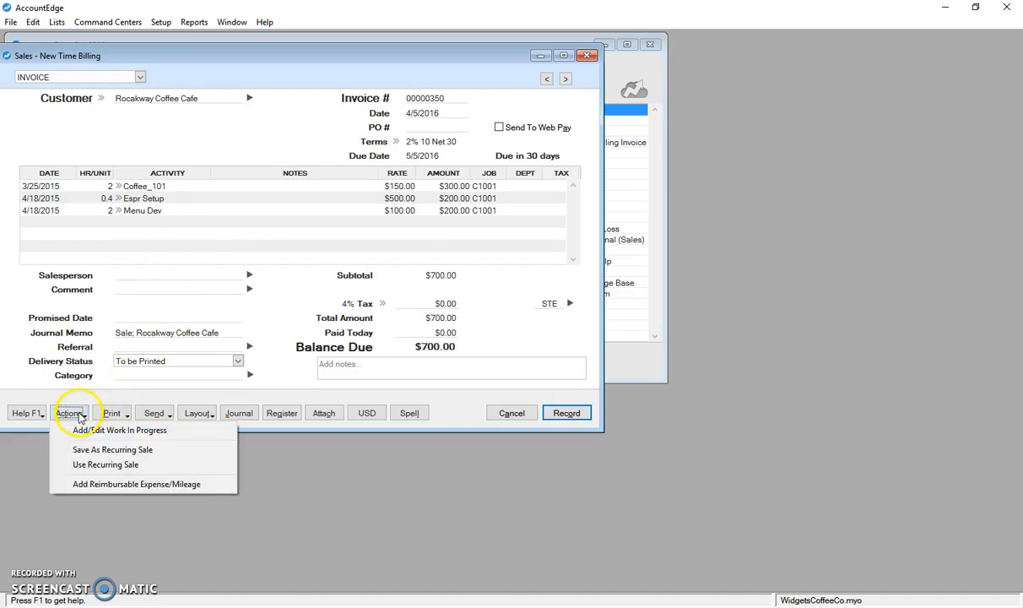
{"action": "left_click", "coordinate": [101, 486]}
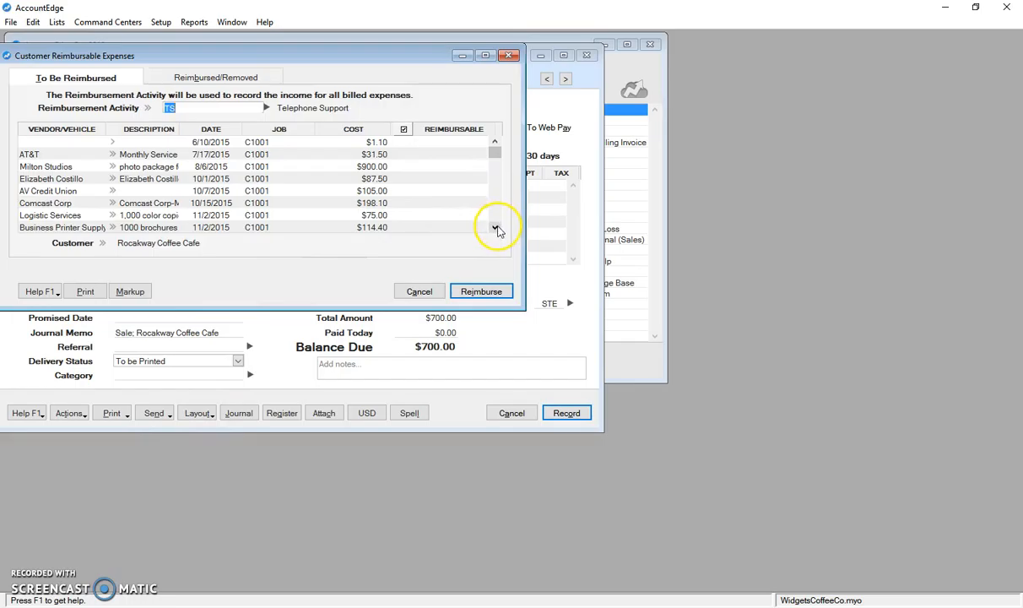
{"action": "left_click", "coordinate": [496, 228]}
{"action": "left_click", "coordinate": [495, 228]}
{"action": "left_click", "coordinate": [496, 228]}
{"action": "left_click", "coordinate": [495, 228]}
{"action": "left_click", "coordinate": [495, 228]}
{"action": "left_click", "coordinate": [496, 228]}
{"action": "left_click", "coordinate": [496, 228]}
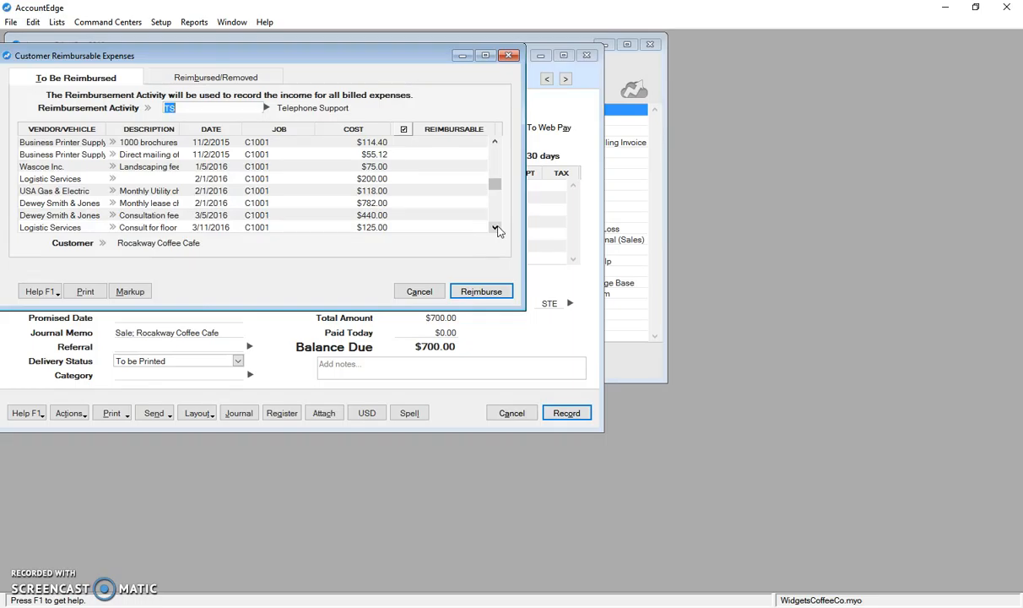
{"action": "left_click", "coordinate": [495, 228]}
{"action": "left_click", "coordinate": [495, 228]}
{"action": "left_click", "coordinate": [496, 228]}
{"action": "left_click", "coordinate": [495, 228]}
{"action": "left_click", "coordinate": [496, 228]}
{"action": "left_click", "coordinate": [495, 228]}
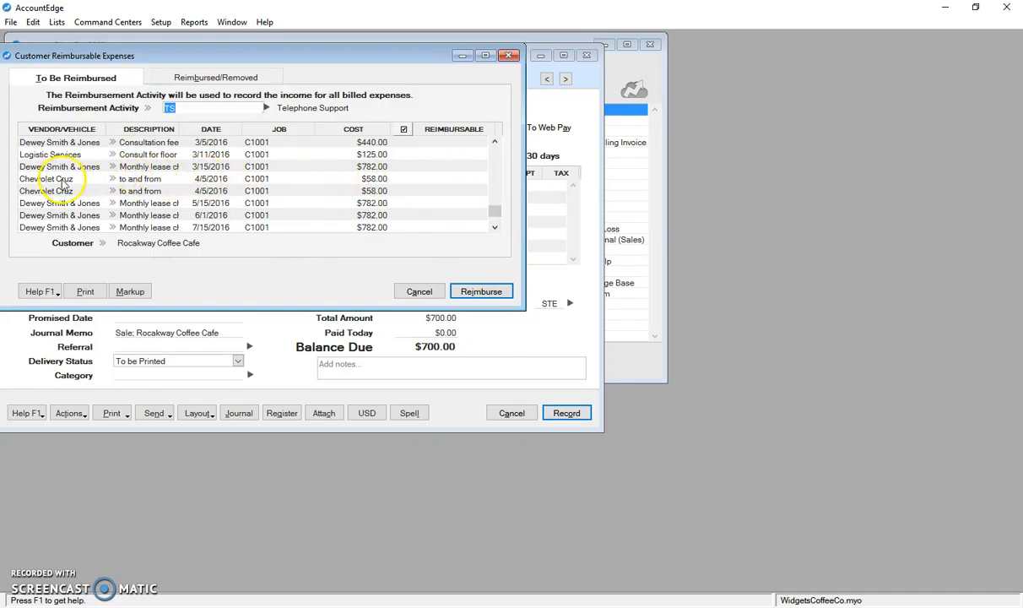
{"action": "left_click", "coordinate": [402, 179]}
{"action": "left_click", "coordinate": [402, 191]}
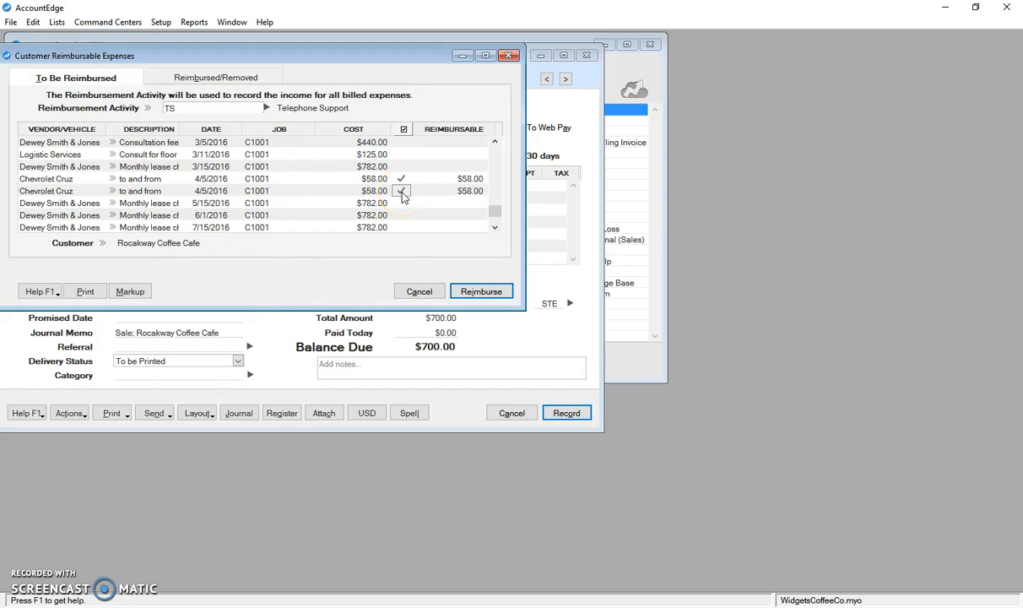
Step: Apply a 10% markup at the calculated price to the selected mileage only and reimburse it on the invoice
{"action": "left_click", "coordinate": [133, 290]}
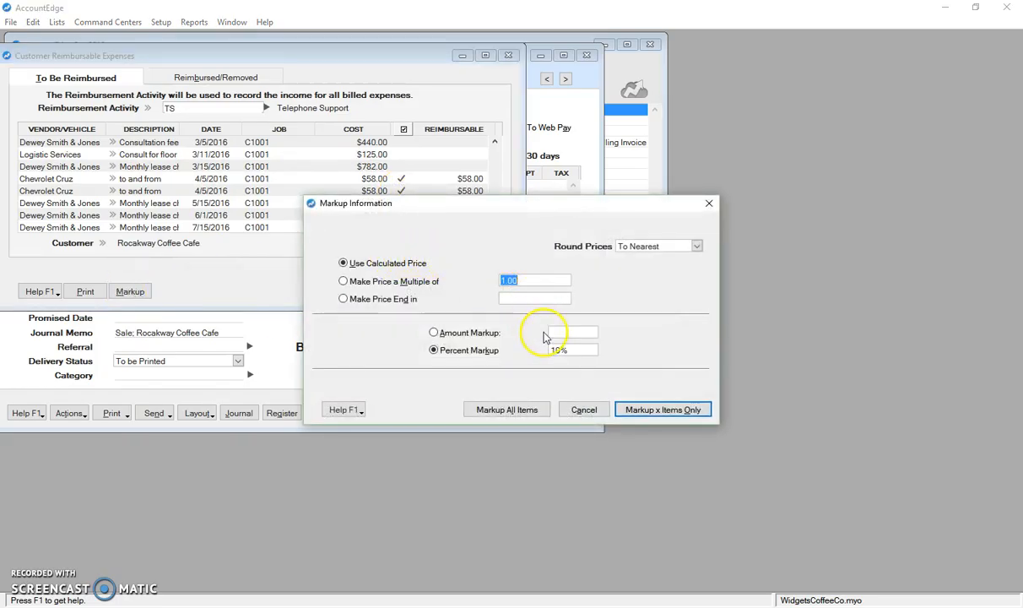
{"action": "left_click", "coordinate": [569, 350]}
{"action": "left_click", "coordinate": [671, 410]}
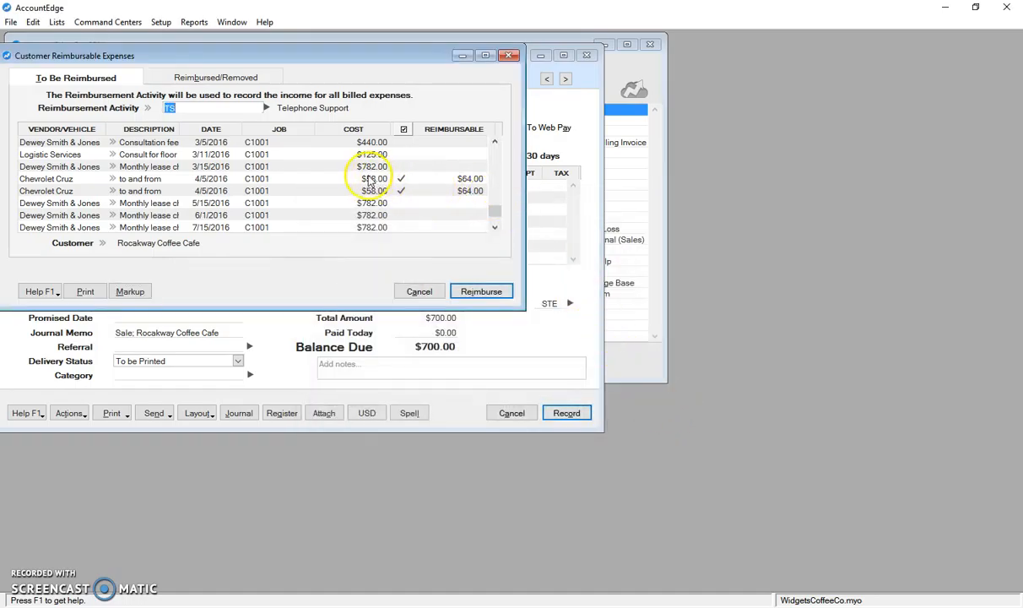
{"action": "left_click", "coordinate": [482, 292]}
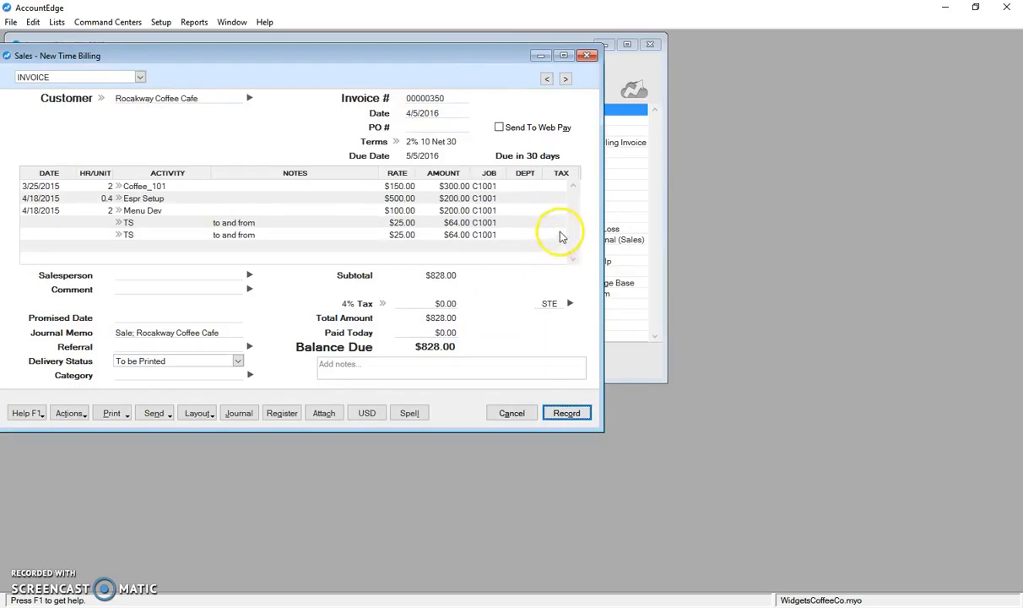
Step: Mark the Coffee_101 and Espr Setup lines as taxable and use the STE State Sales Tax code
{"action": "left_click", "coordinate": [558, 186]}
{"action": "left_click", "coordinate": [556, 198]}
{"action": "left_click", "coordinate": [562, 304]}
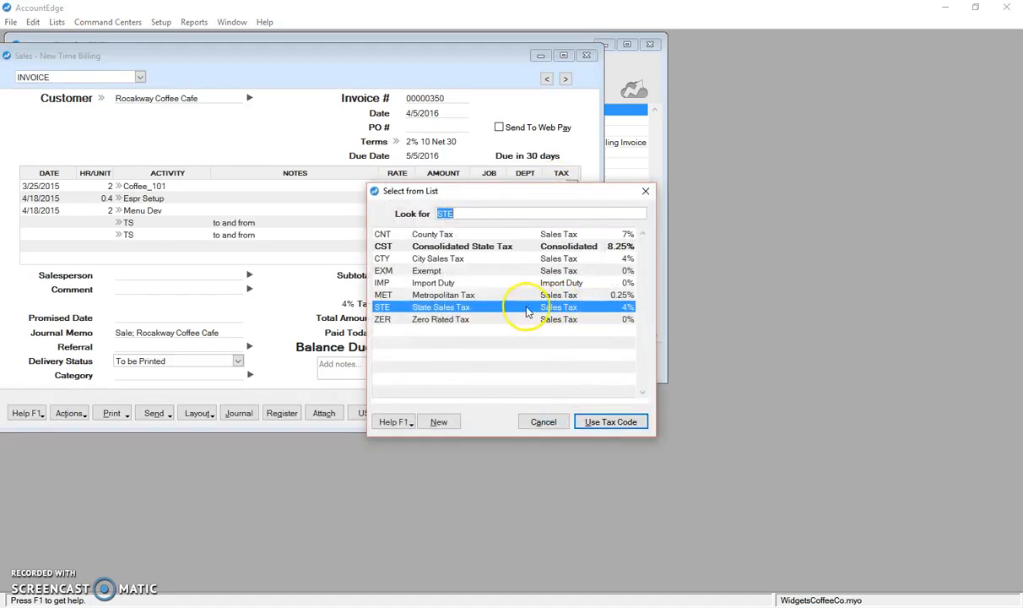
{"action": "left_click", "coordinate": [610, 421]}
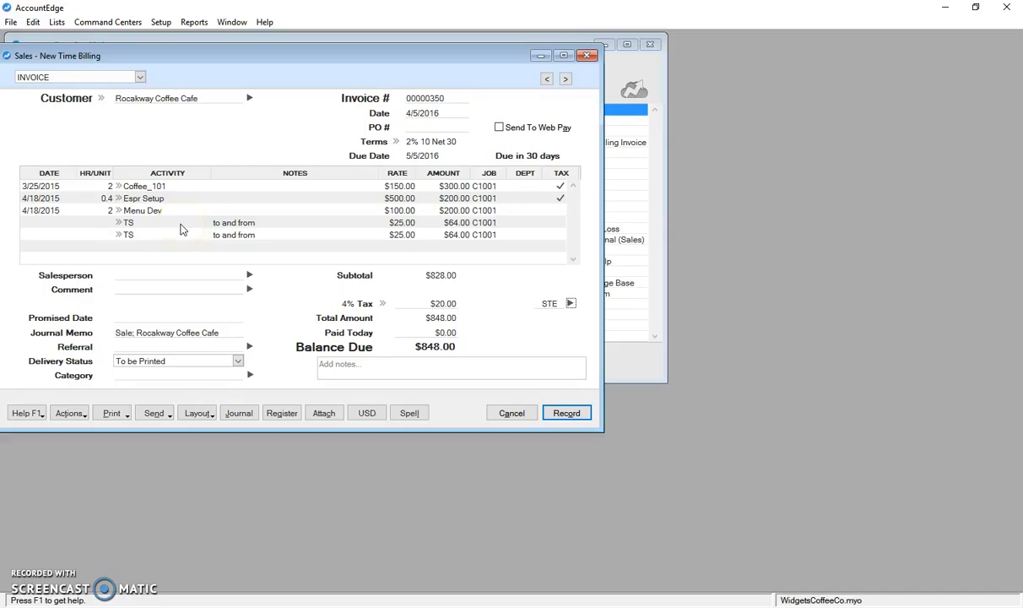
Step: Review the notes of the Coffee_101 line and the last TS mileage line, and record the invoice
{"action": "left_click", "coordinate": [236, 185]}
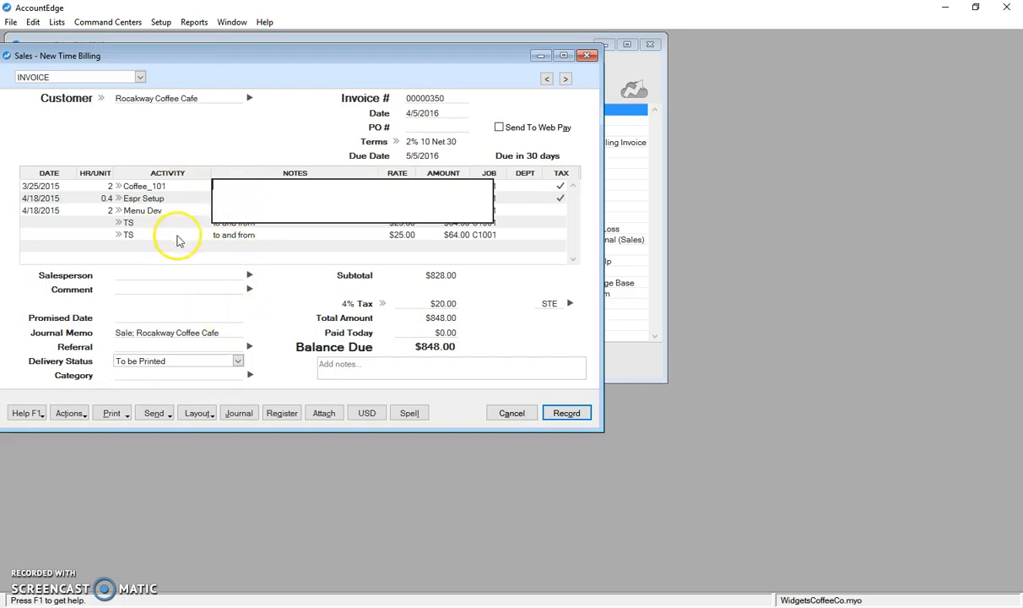
{"action": "left_click", "coordinate": [265, 235]}
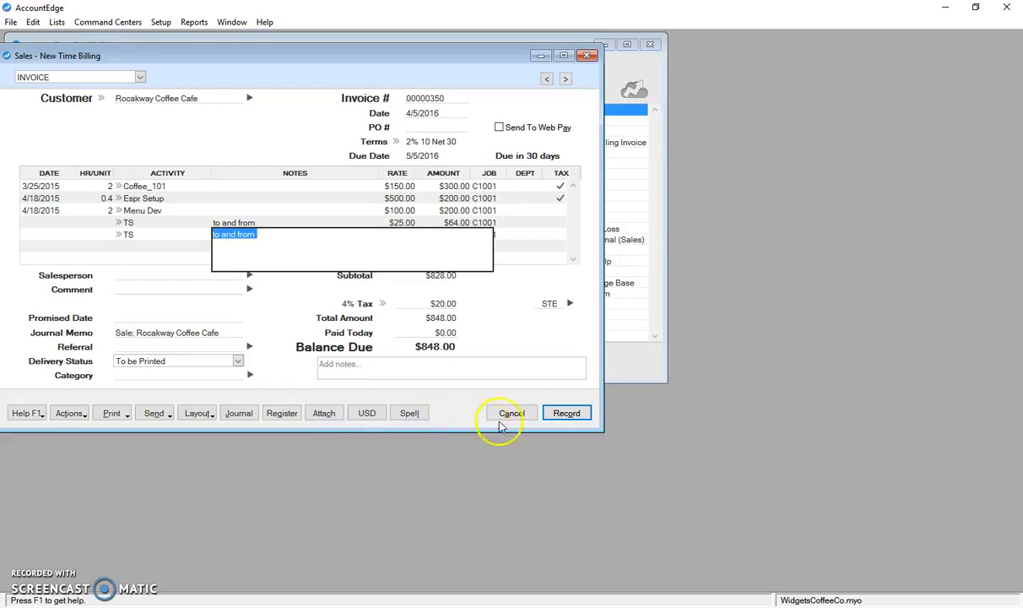
{"action": "left_click", "coordinate": [560, 414]}
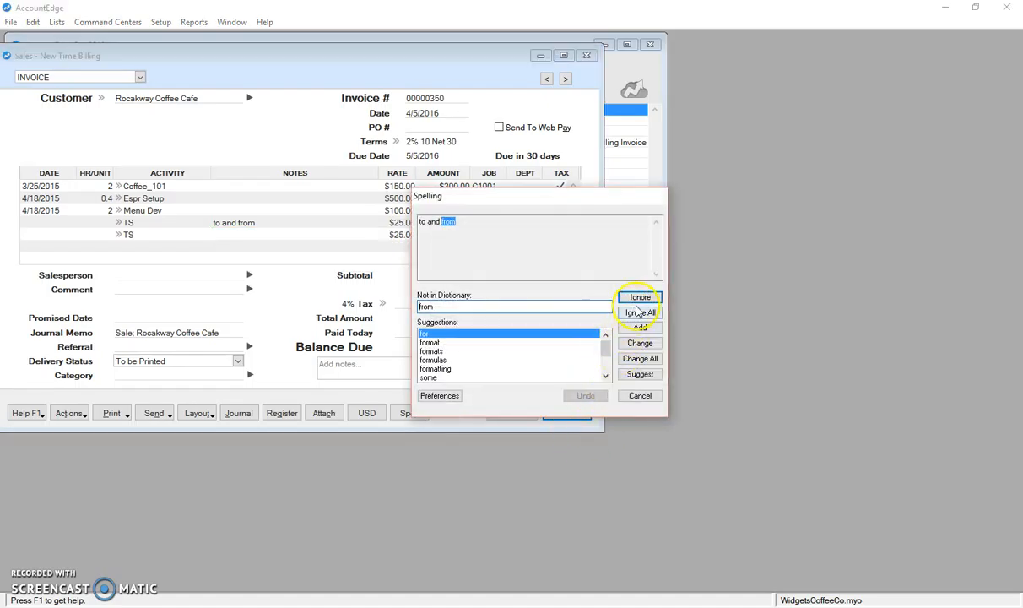